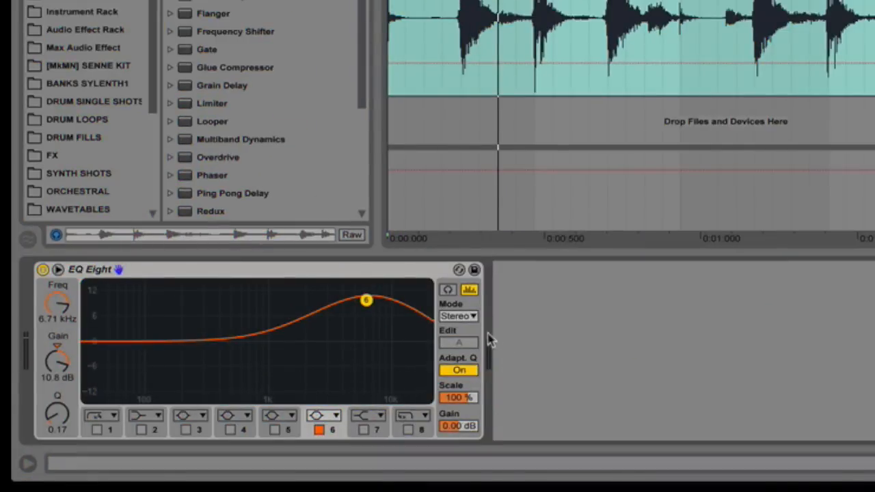
Step: Play the loop while raising the EQ Eight band 6 gain to about 12.8 dB
key("space")
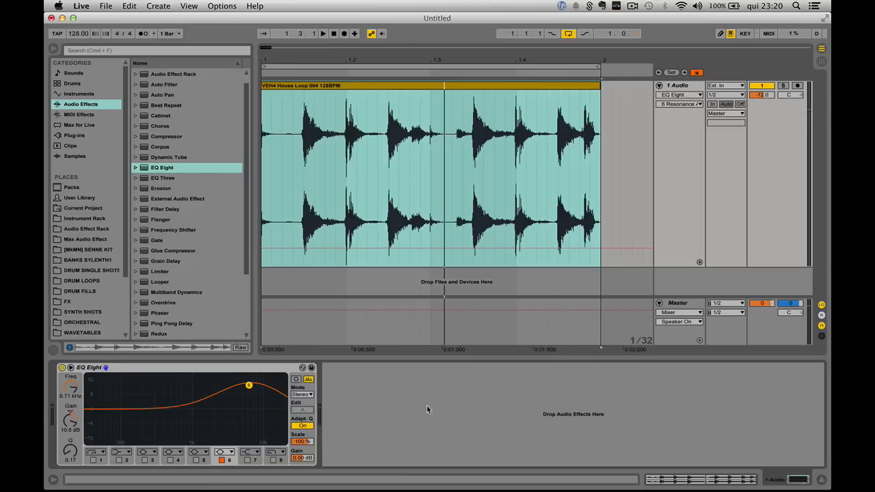
left_click_drag(249, 386, 249, 385)
key("space")
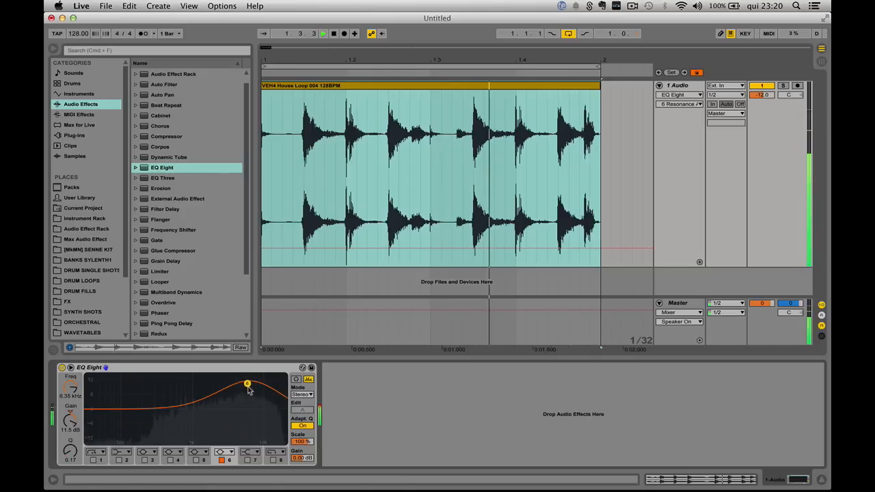
key("space")
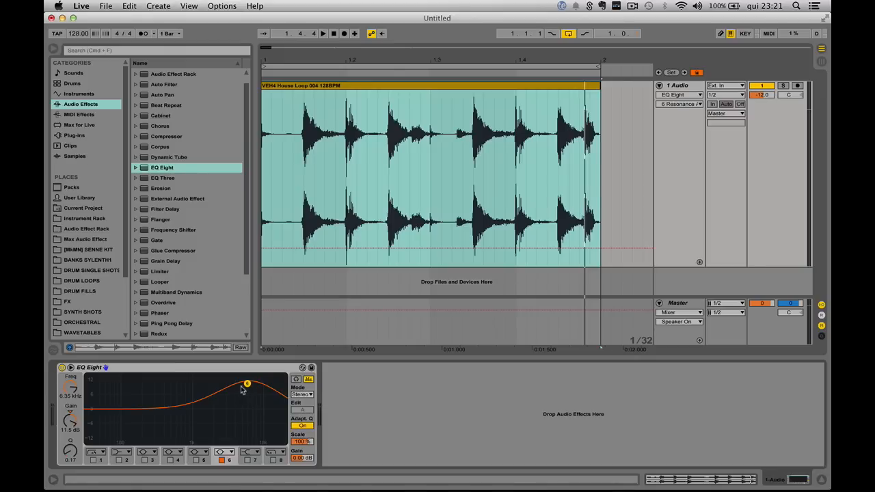
key("space")
left_click_drag(247, 384, 247, 381)
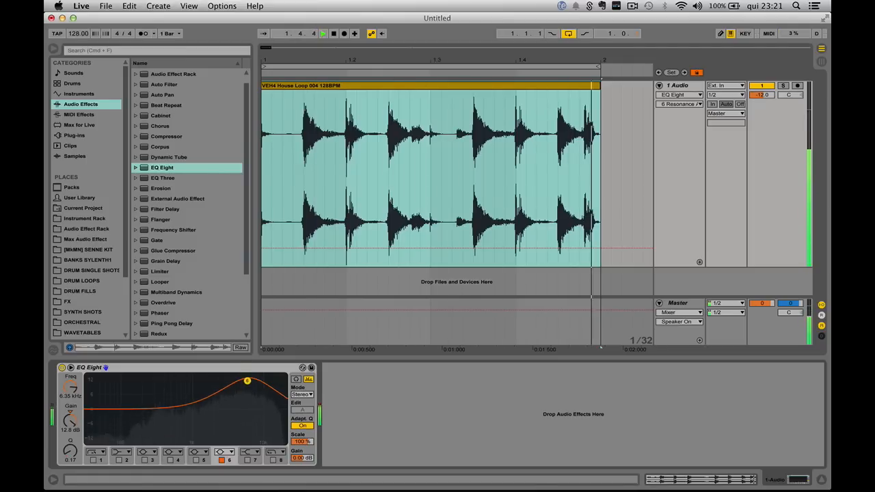
key("space")
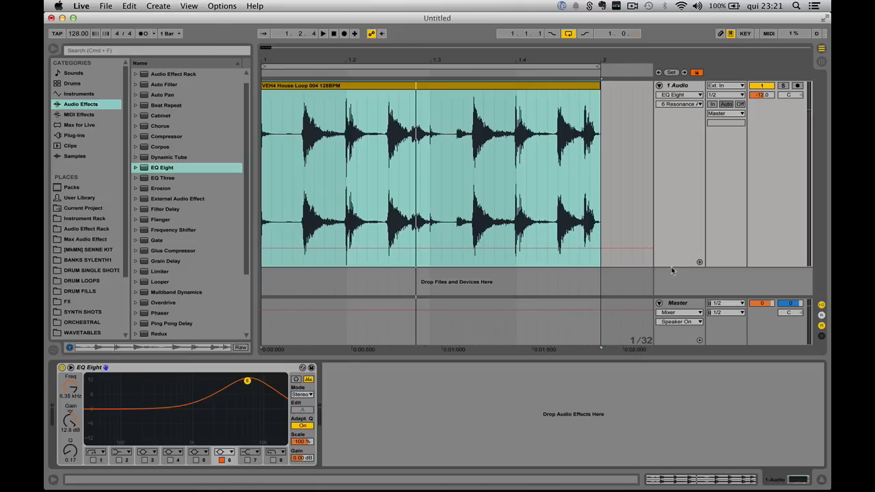
Step: Raise the band 6 gain to about 13.5 dB during playback and switch that band off
left_click_drag(671, 270, 672, 156)
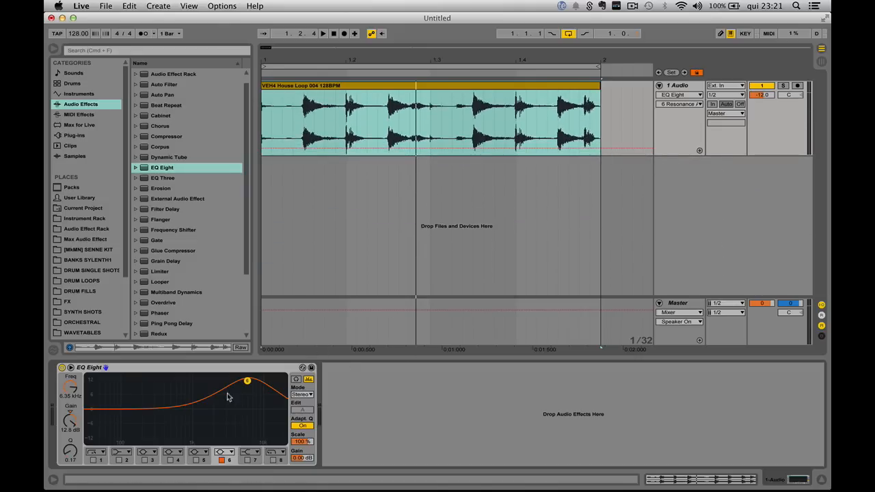
left_click_drag(248, 380, 247, 378)
key("space")
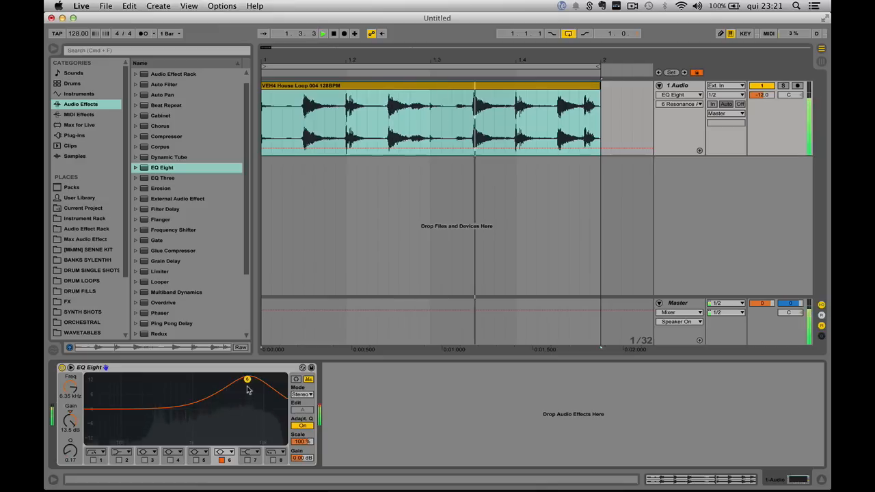
key("space")
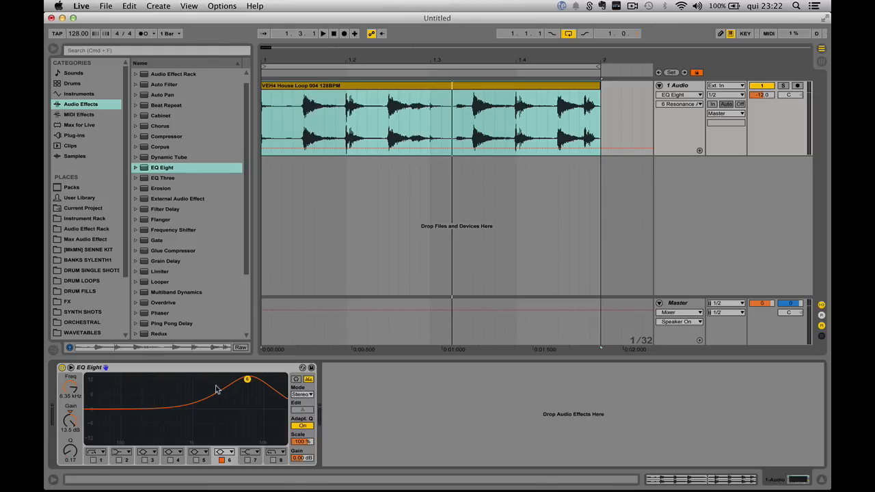
left_click(222, 460)
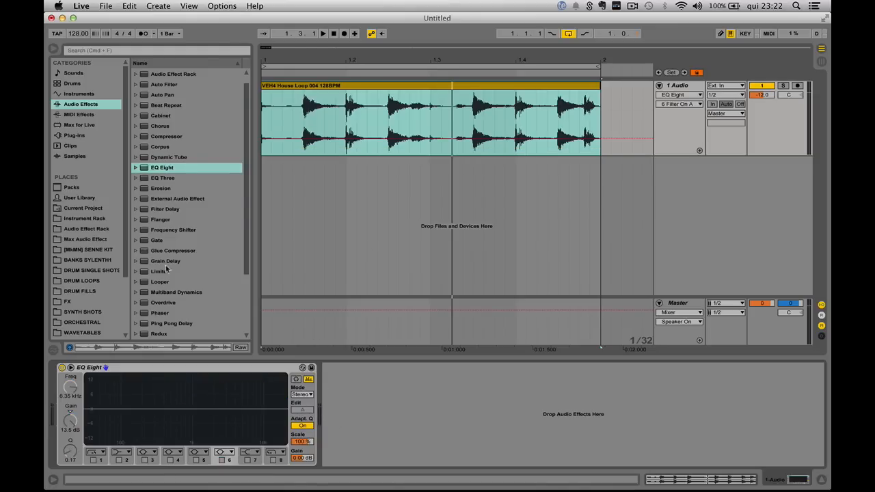
Step: Insert a Utility device before EQ Eight and lower the track volume to about -53.6 dB
scroll(153, 334, "down", 3)
left_click_drag(158, 313, 89, 410)
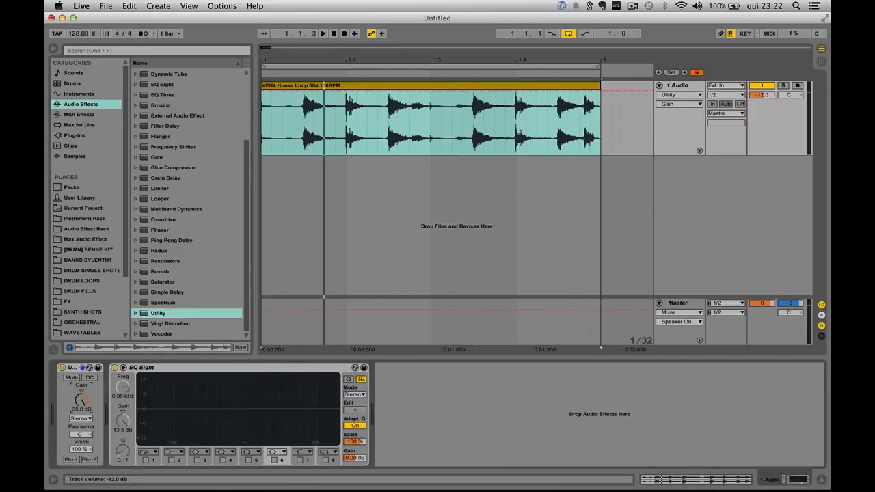
left_click_drag(761, 94, 761, 155)
key("space")
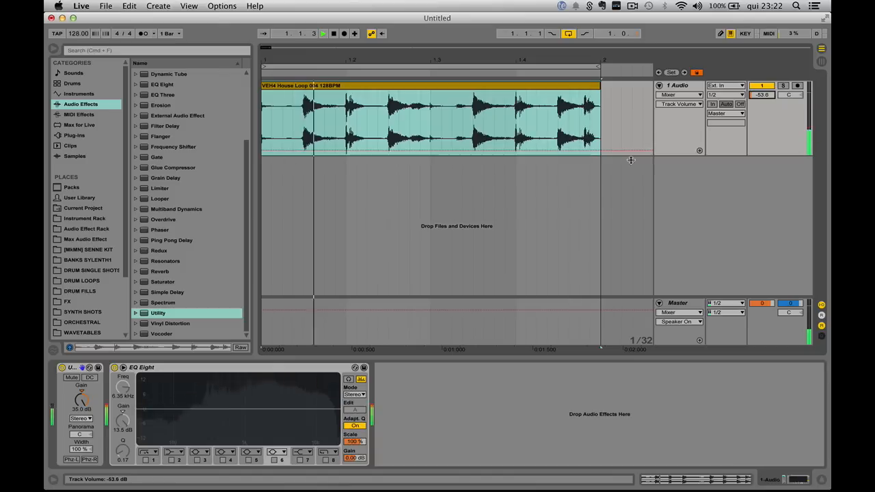
Step: Duplicate the Utility device four times and lower the track volume to about -69 dB
left_click(73, 368)
key("super+d")
left_click_drag(761, 95, 760, 110)
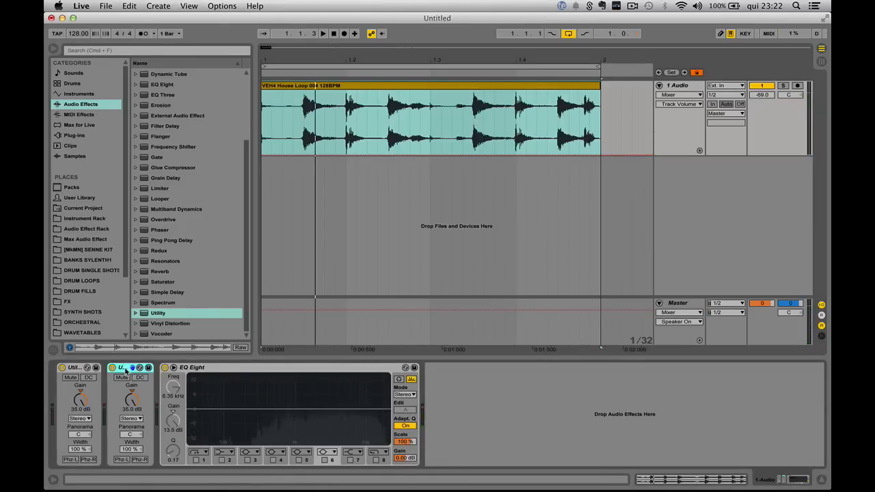
key("super+d")
key("super+d")
key("super+d")
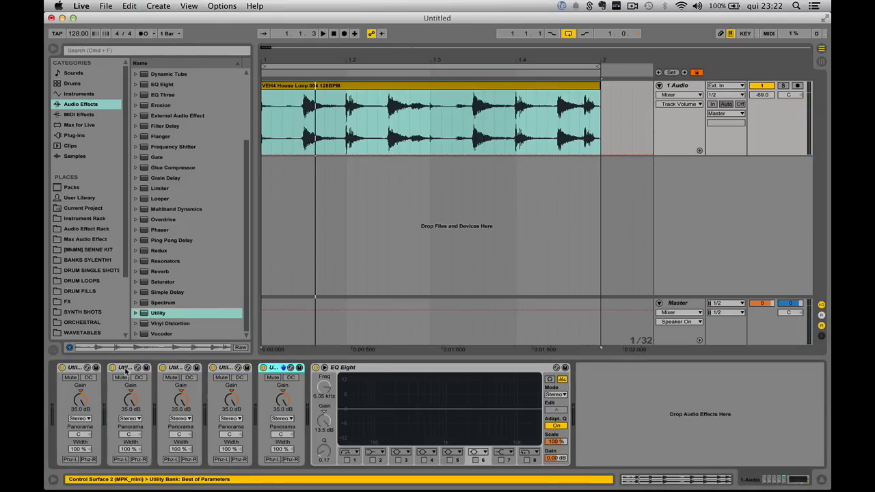
Step: Select the five Utility devices and copy them to after EQ Eight in the chain
left_click(283, 404)
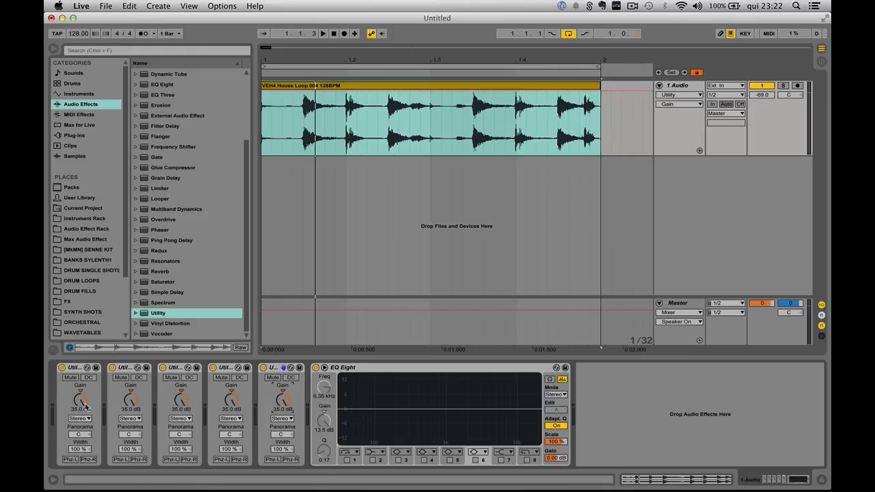
left_click(84, 369)
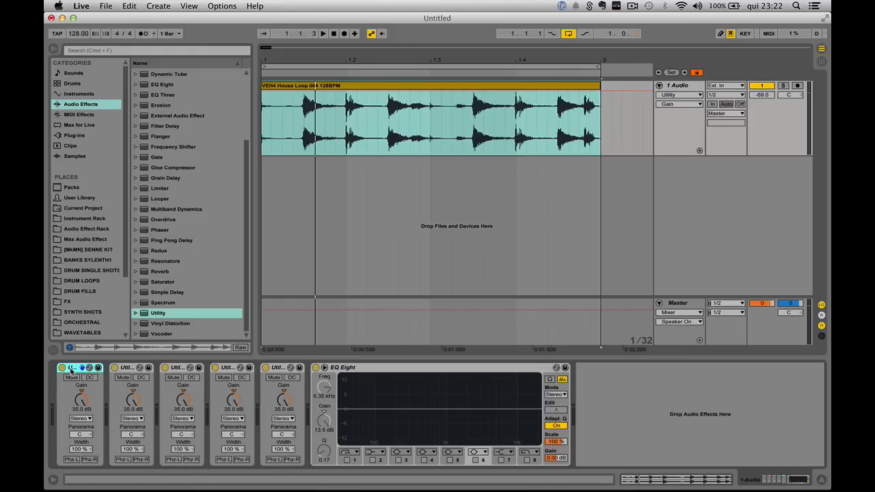
left_click(115, 369)
left_click(175, 369)
left_click(226, 369)
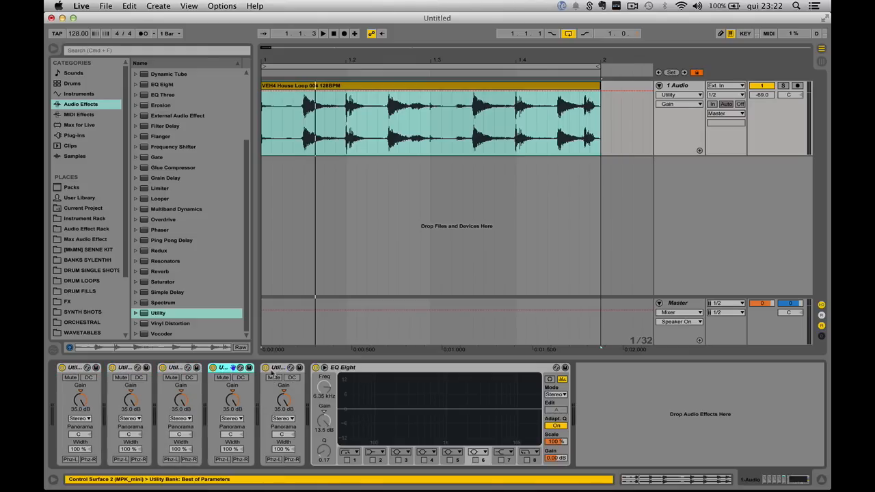
left_click(285, 370)
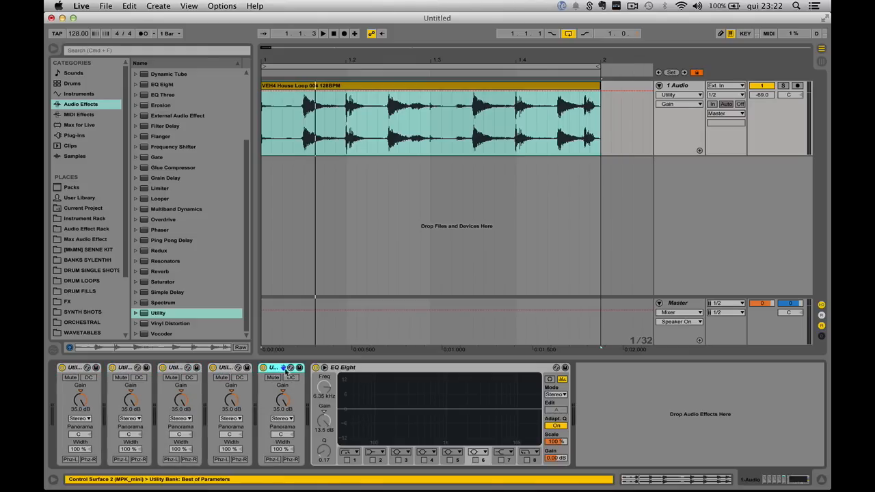
left_click(371, 370)
left_click(81, 370)
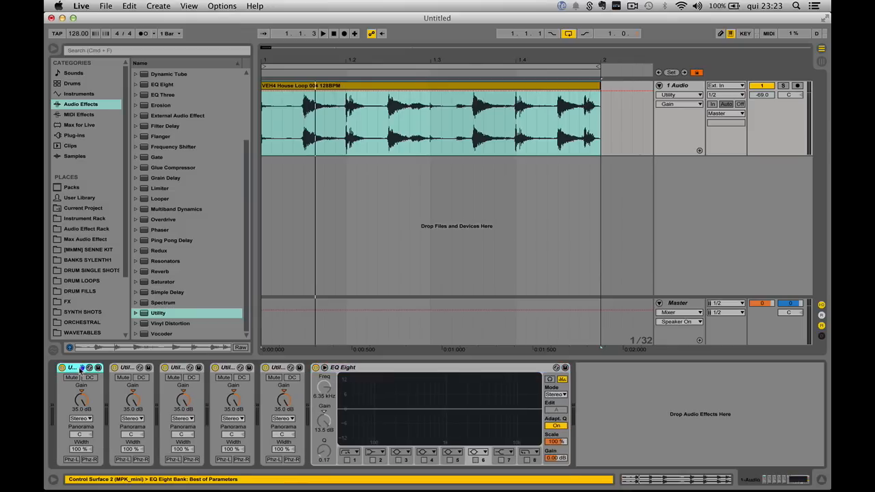
left_click(283, 372, "shift")
left_click_drag(82, 370, 571, 384)
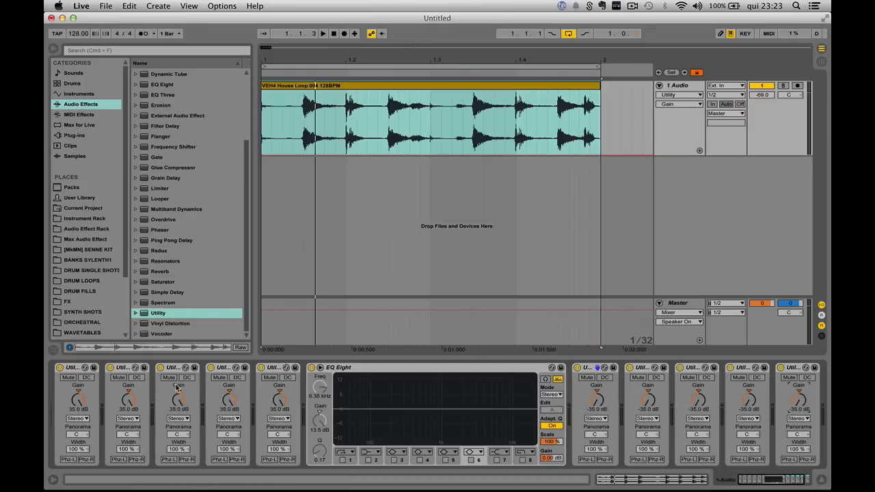
Step: Set the track volume back to -12.0 dB and play the loop
left_click(372, 370)
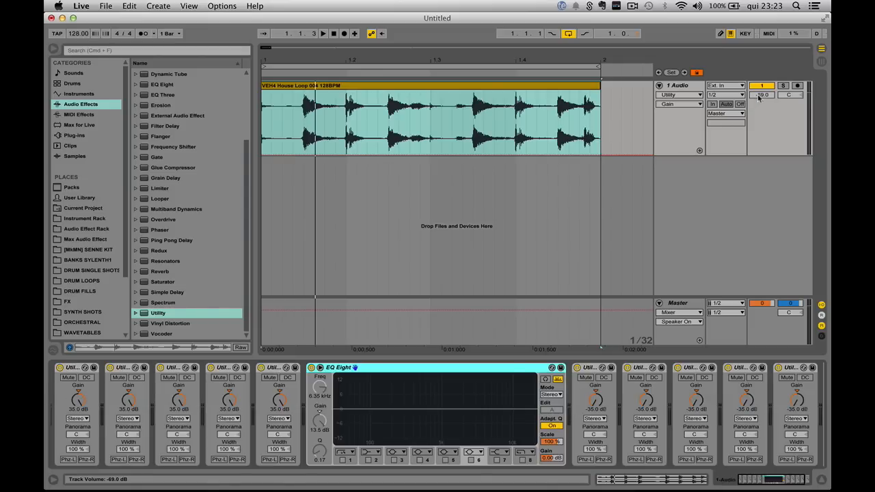
left_click_drag(758, 96, 755, 80)
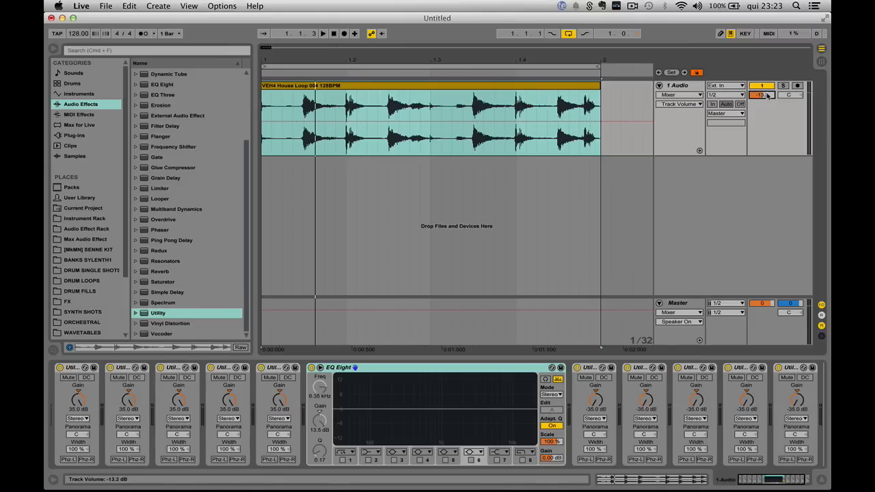
left_click_drag(767, 96, 767, 94)
key("space")
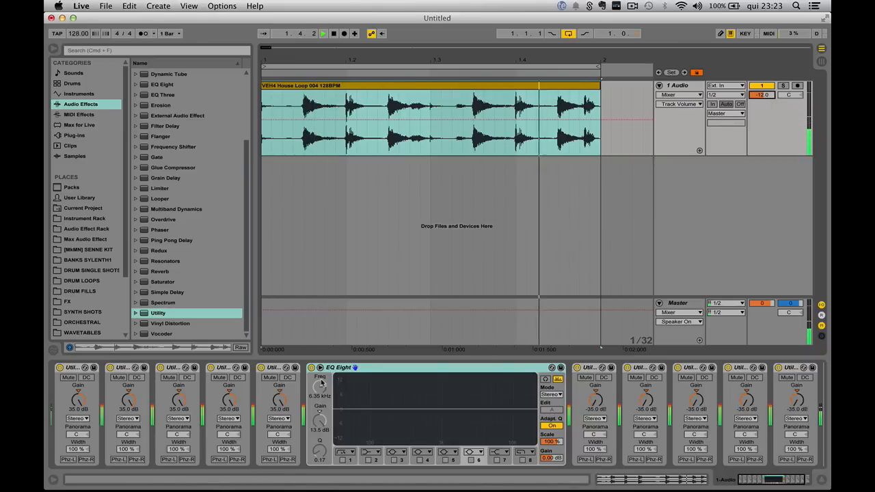
key("space")
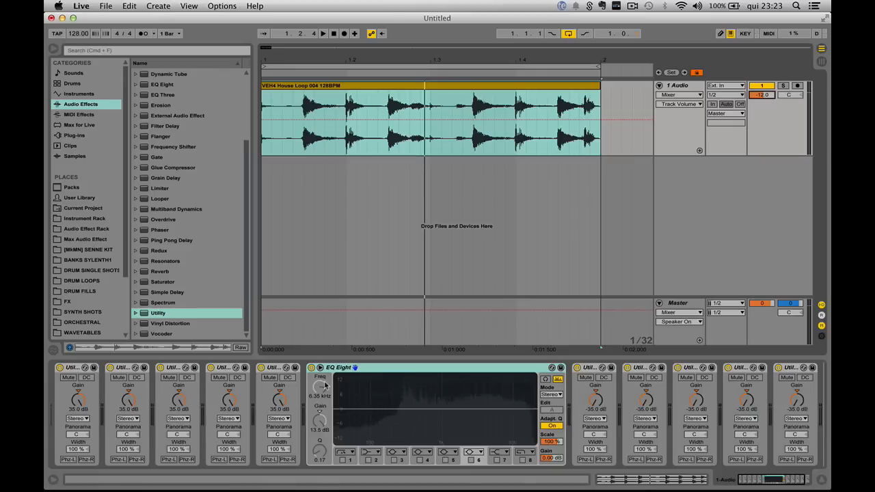
key("space")
Step: Select every device in the chain and reset the track volume to 0 dB
left_click(72, 368)
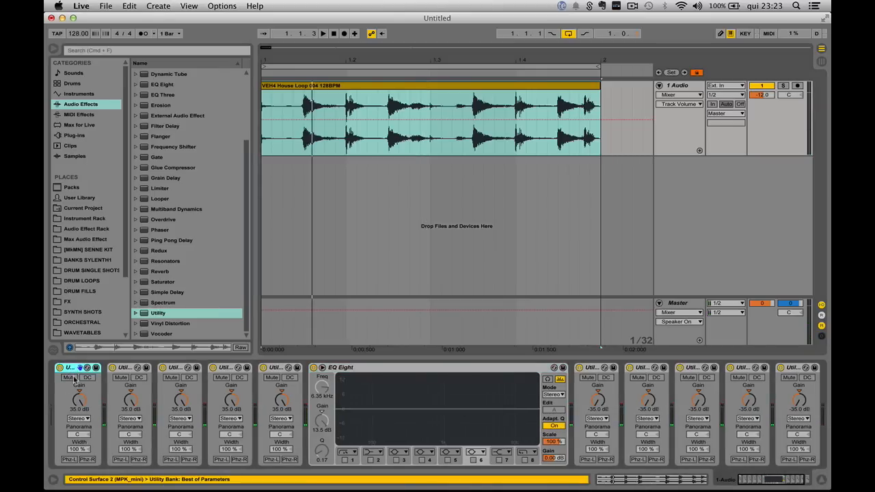
key("super+a")
left_click(771, 96)
key("Delete")
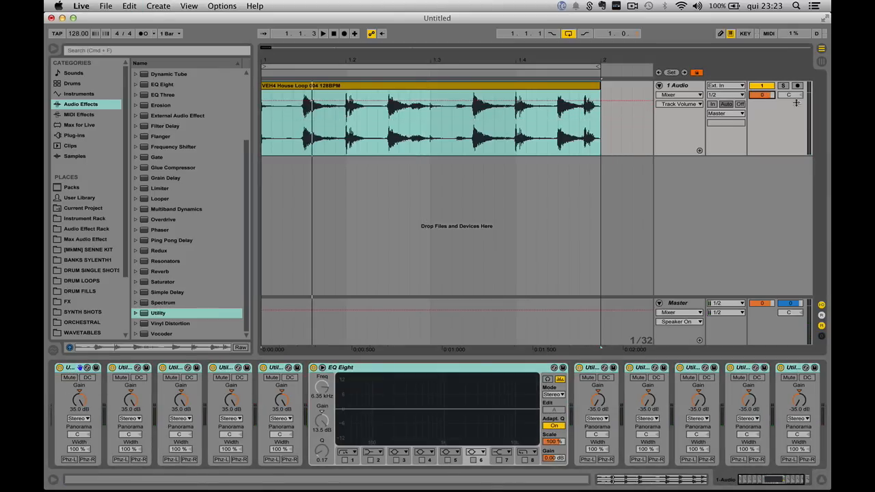
Step: Deactivate all devices in the chain and play the loop
left_click(262, 130)
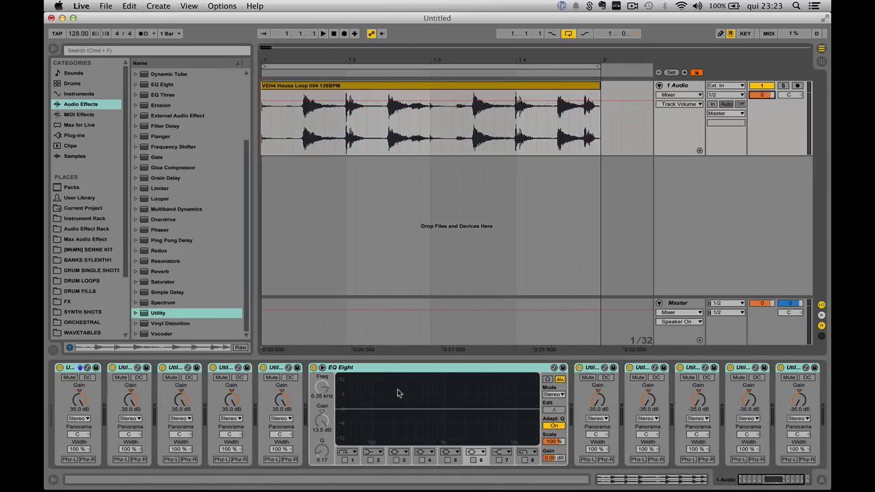
left_click(69, 369)
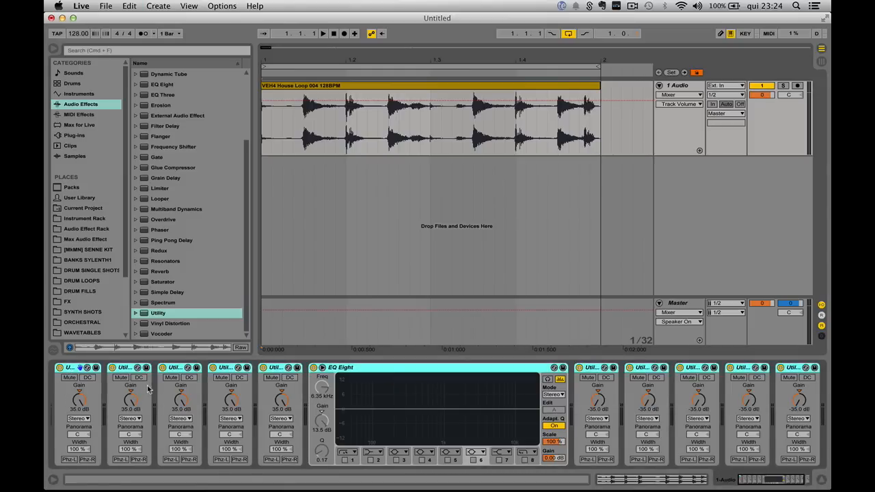
key("0")
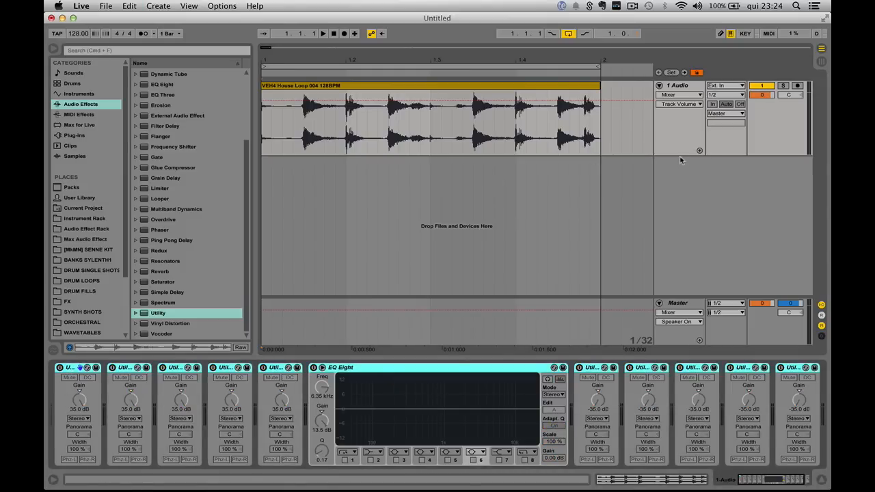
left_click_drag(681, 155, 680, 249)
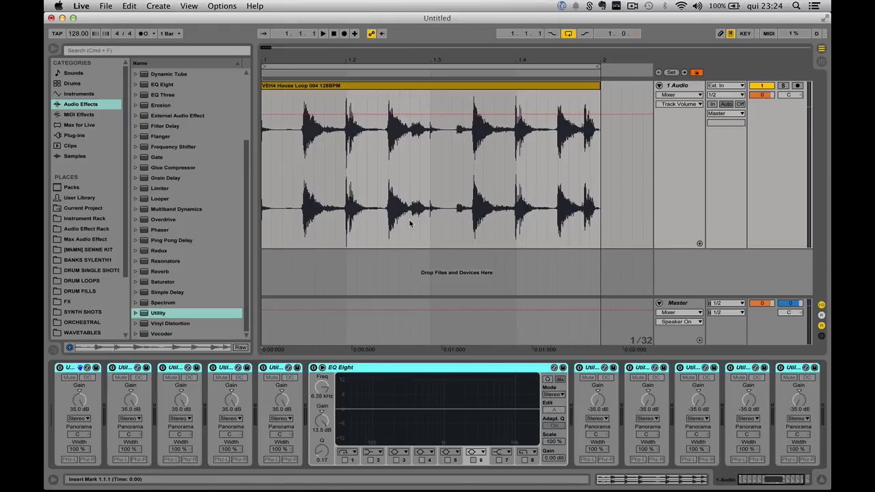
key("space")
Step: Toggle all devices in the chain on and off repeatedly during playback, leaving them active
left_click(78, 370)
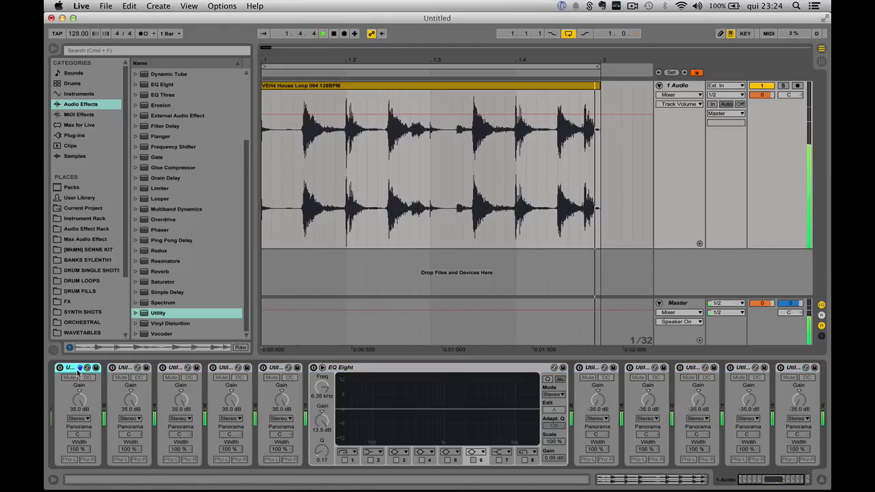
key("super+a")
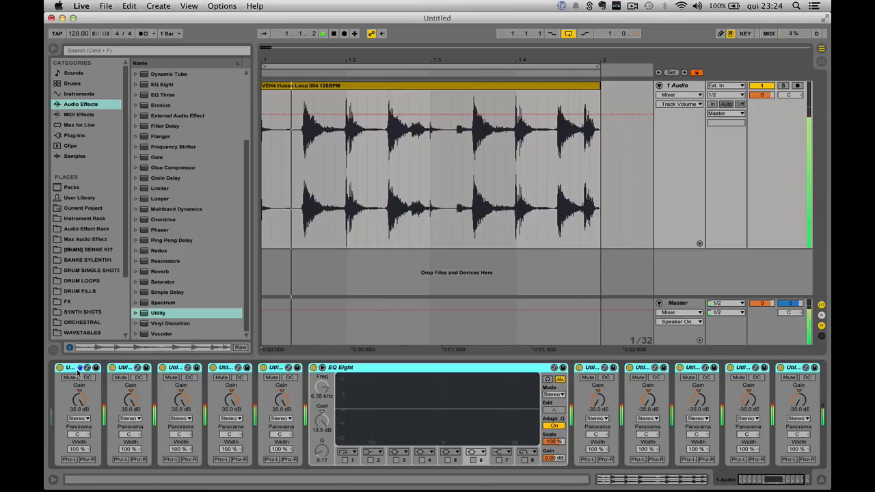
key("0")
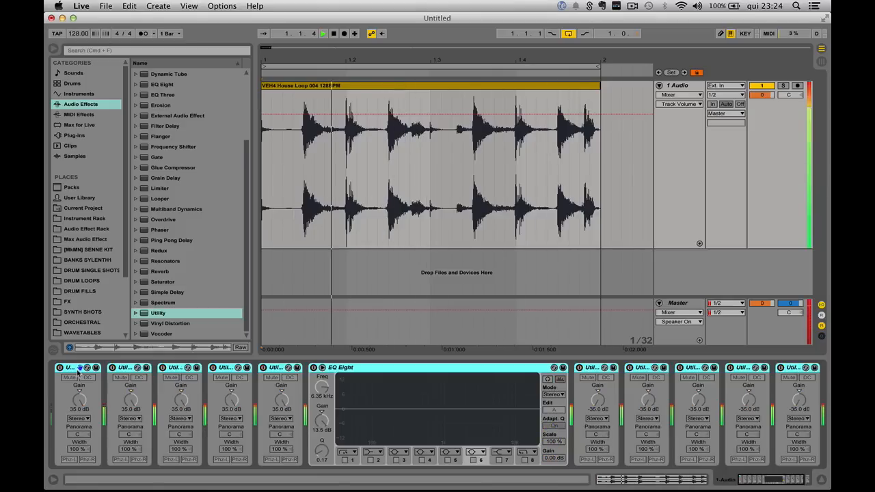
key("0")
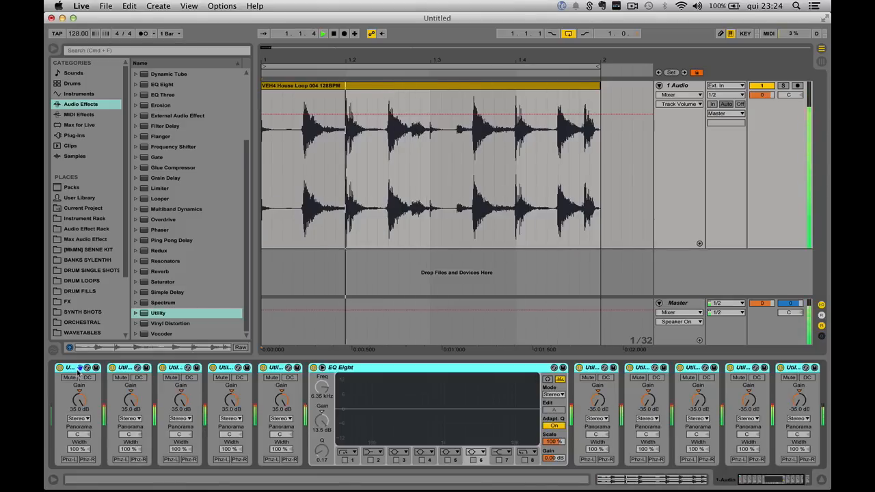
key("0")
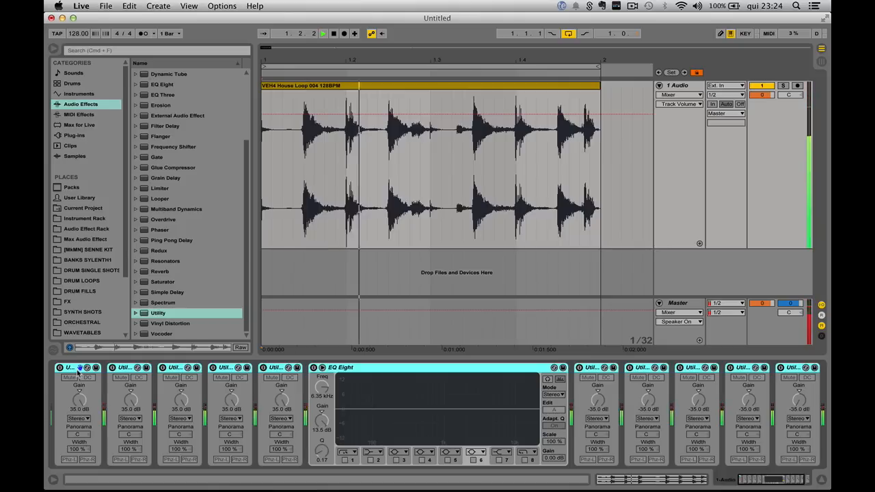
key("space")
key("space")
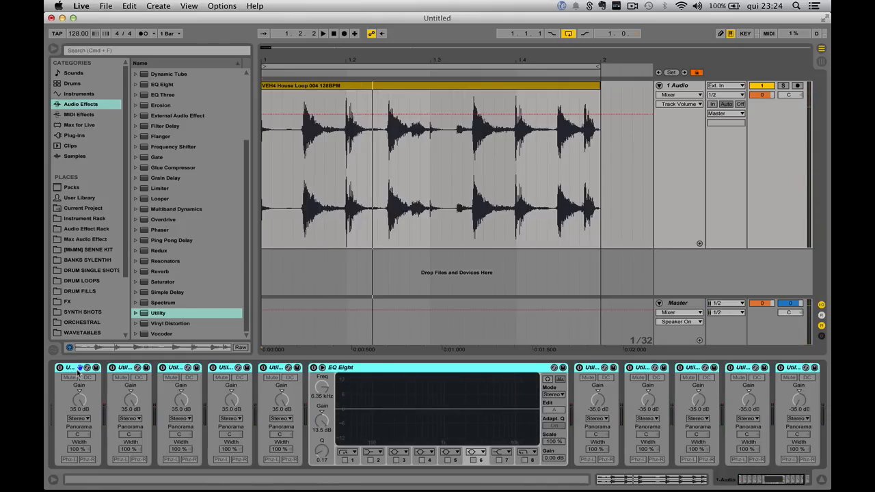
Step: Switch the chain's devices off and back on, stopping playback in between
key("0")
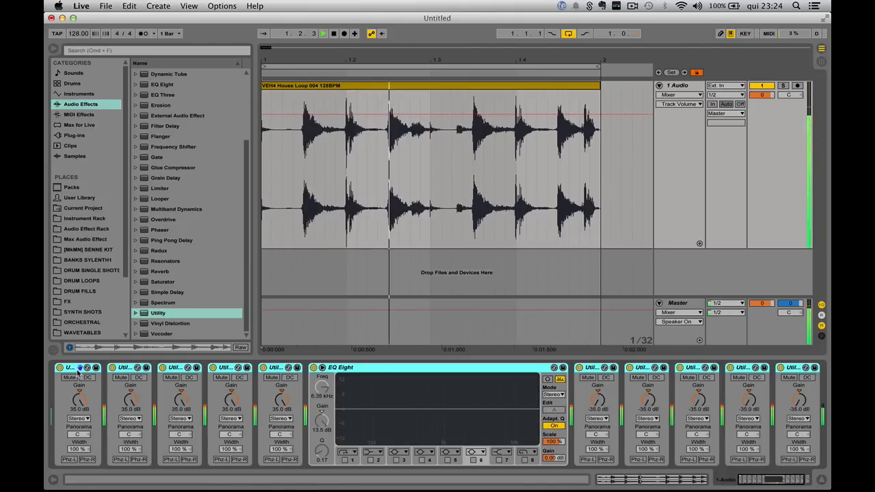
key("0")
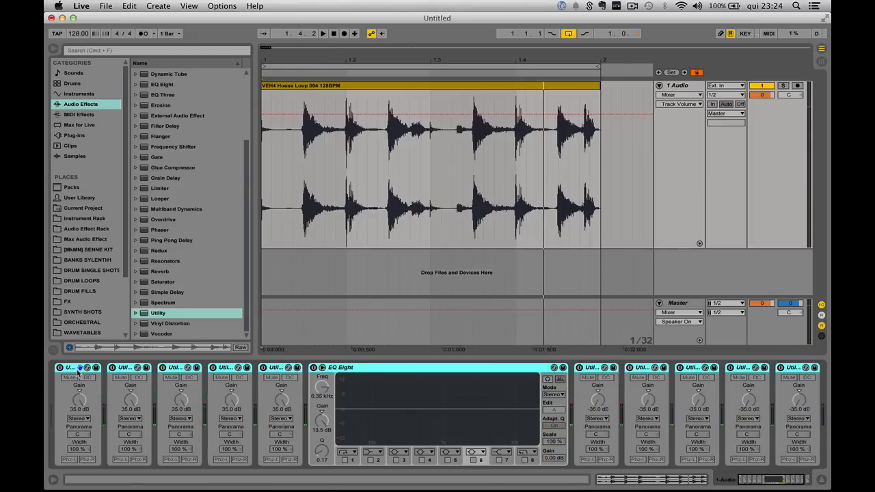
key("space")
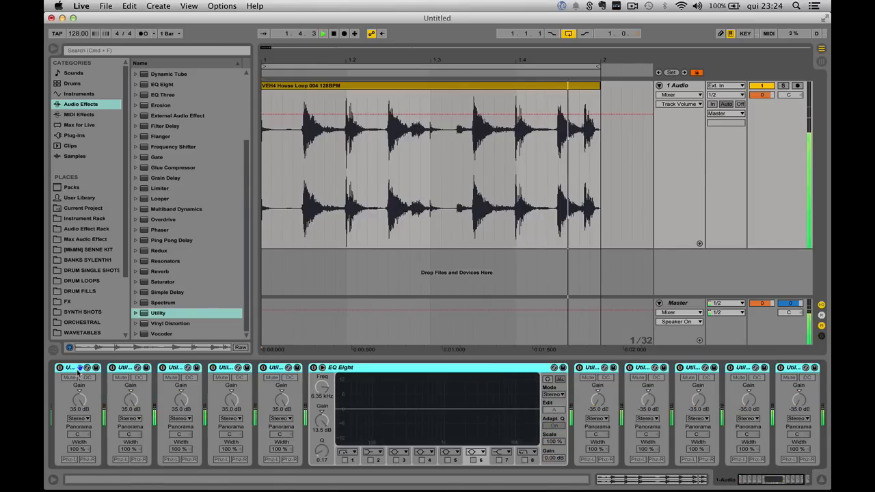
key("0")
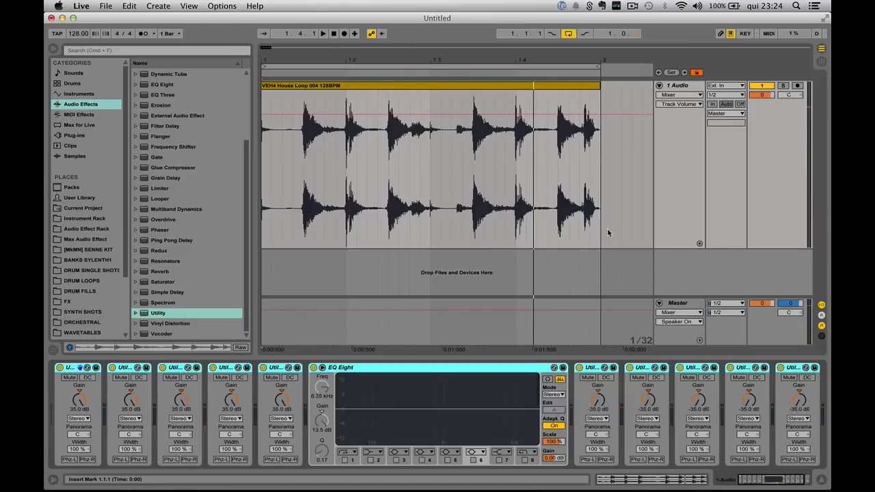
Step: Shrink the audio track's height and duplicate the track
left_click_drag(669, 248, 649, 128)
left_click(676, 87)
key("super+d")
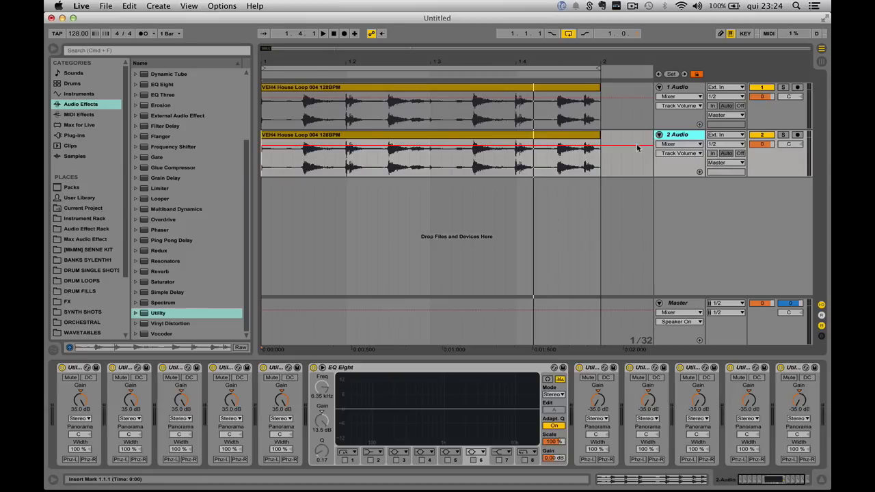
Step: Enlarge the heights of both audio tracks
left_click(676, 87)
left_click(679, 135, "shift")
left_click_drag(680, 177, 678, 213)
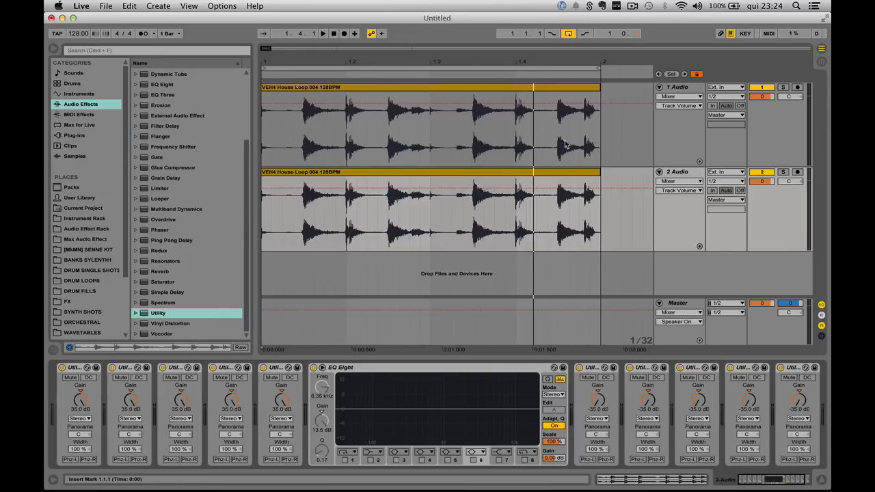
Step: Delete all devices from the duplicated second audio track
left_click(677, 88)
left_click(679, 172)
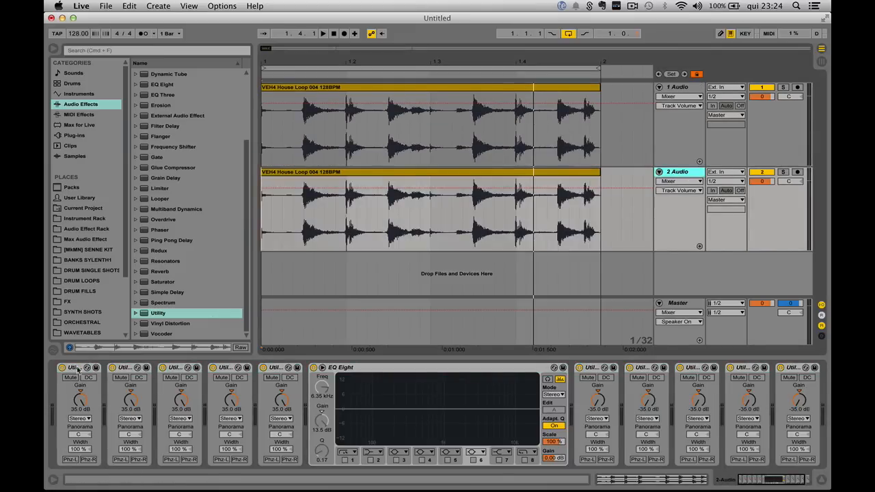
left_click(78, 367)
key("super+a")
key("Delete")
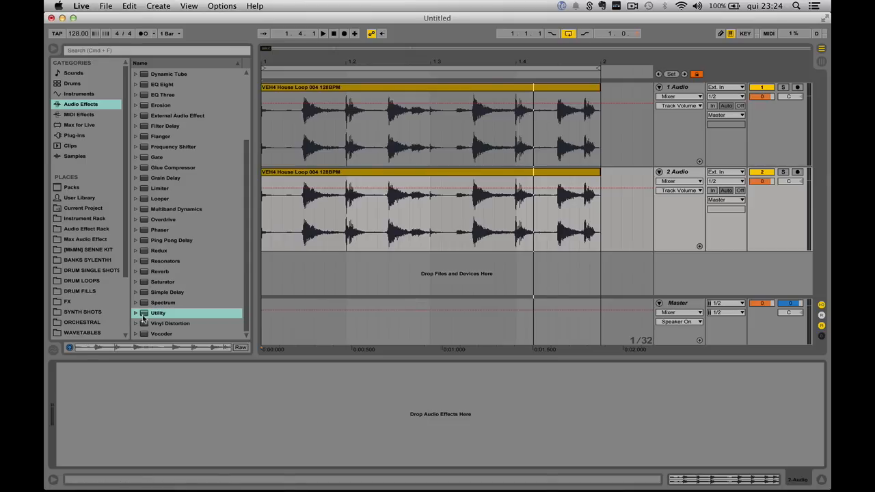
Step: Add a Utility device to the second track and invert the phase of both its left and right channels
left_click_drag(146, 314, 193, 443)
left_click(71, 459)
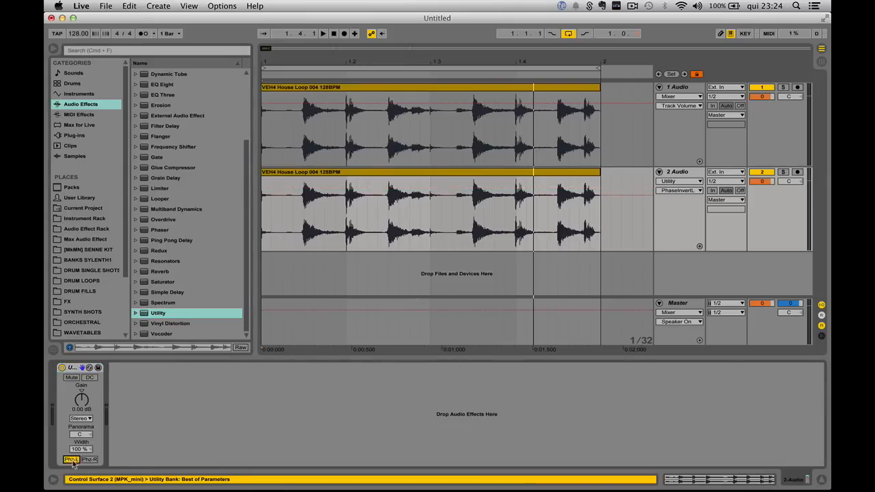
left_click(90, 459)
Step: Play the loop with the phase-inverted duplicate track alongside the original
left_click(271, 242)
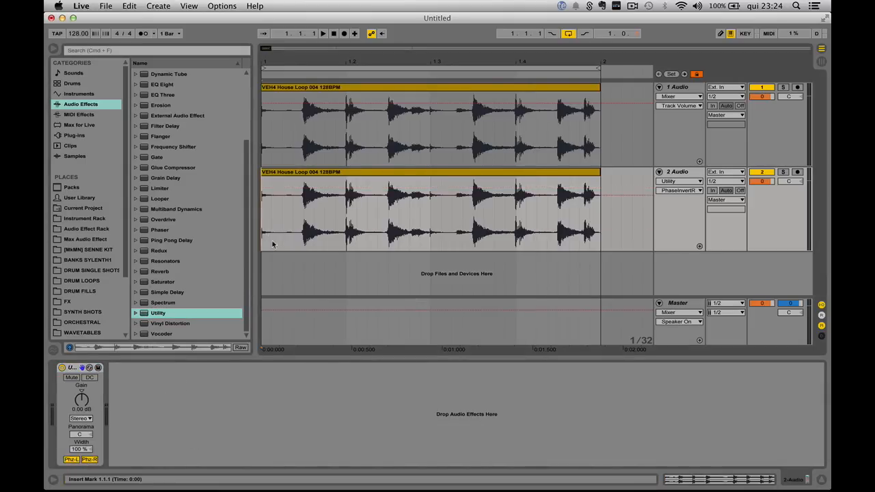
mouse_move(265, 59)
left_mouse_down()
mouse_move(259, 178)
mouse_move(265, 61)
mouse_move(265, 75)
left_mouse_up()
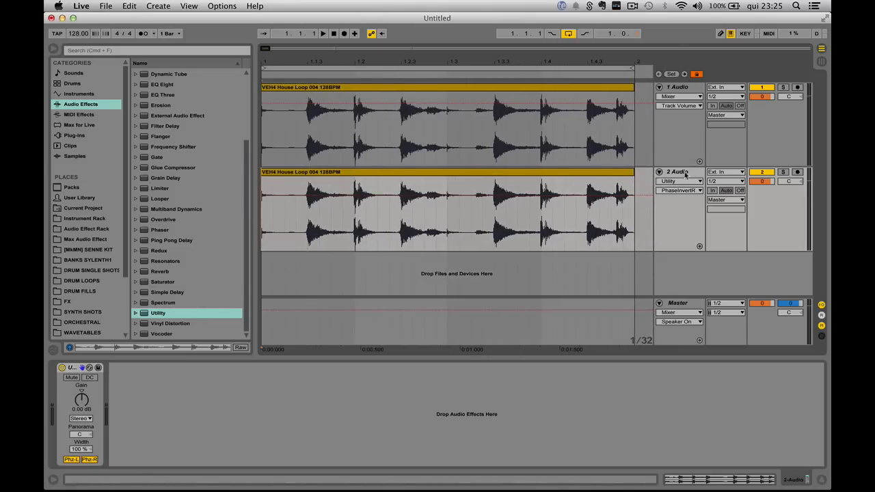
left_click(680, 90)
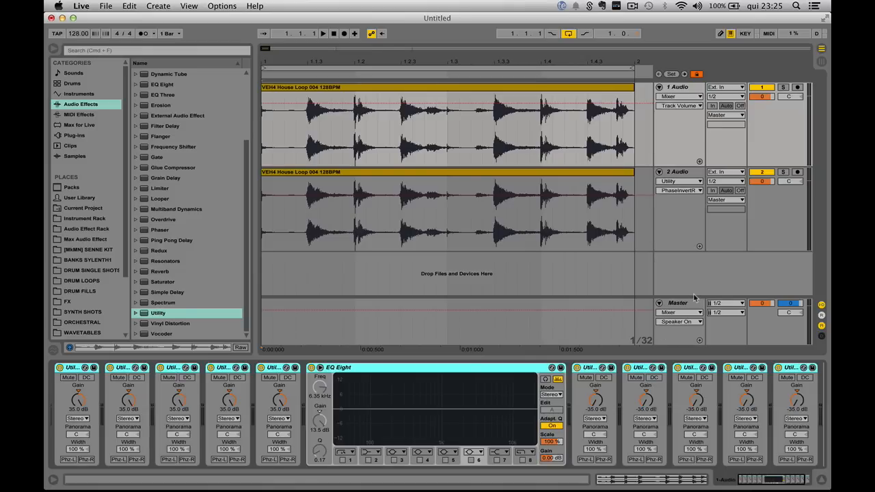
left_click_drag(693, 296, 685, 267)
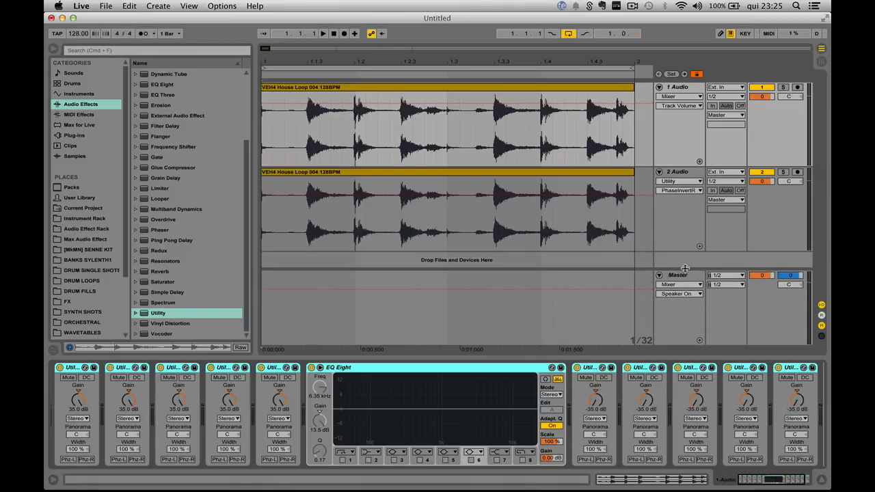
left_click(686, 194)
left_click(262, 217)
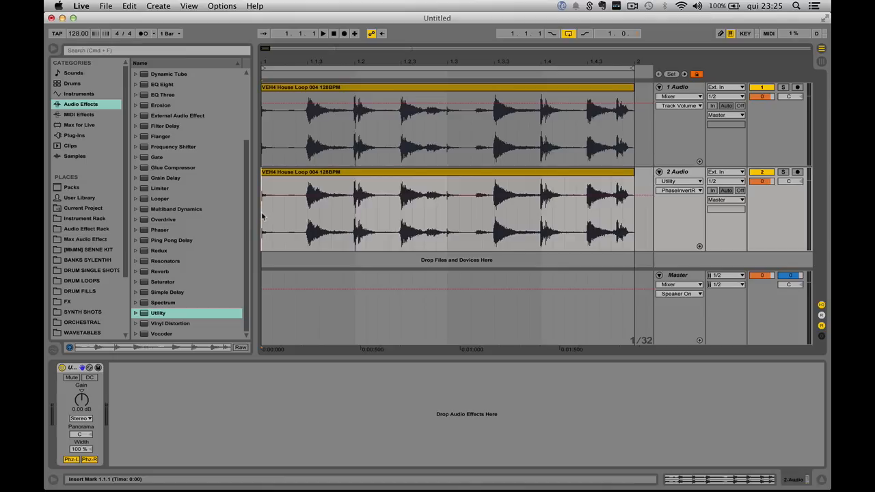
key("space")
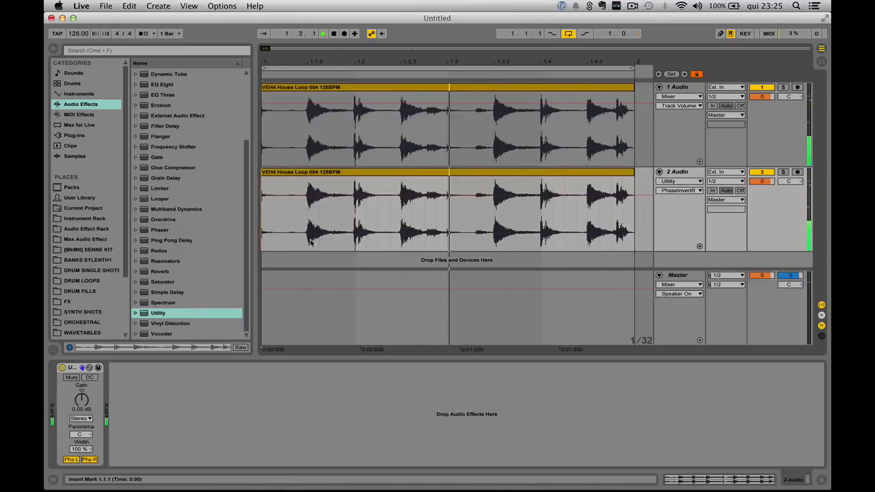
key("space")
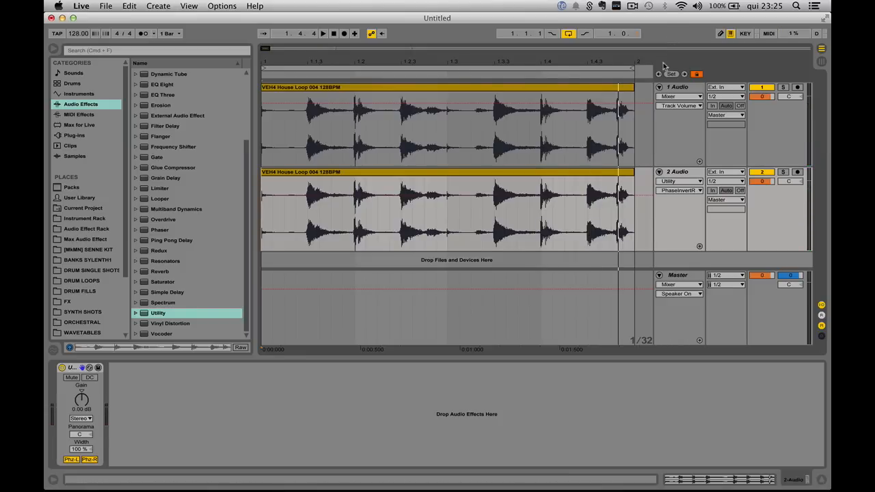
left_click(680, 87)
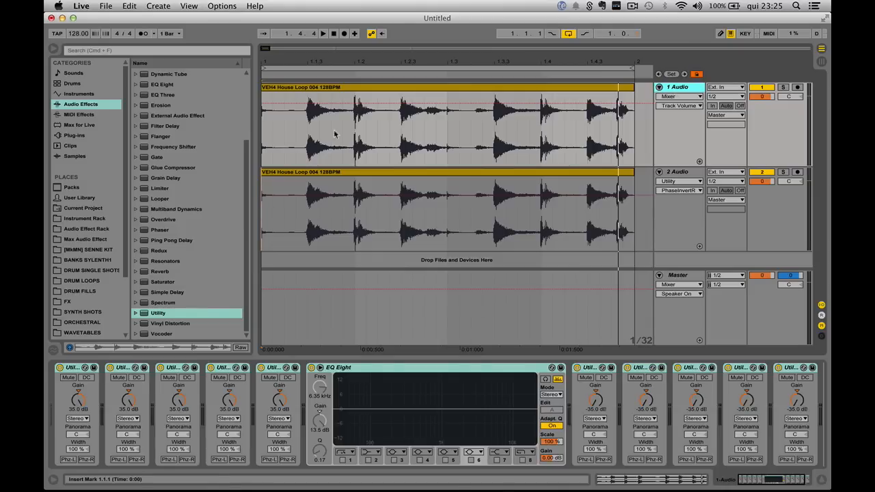
left_click(264, 157)
key("space")
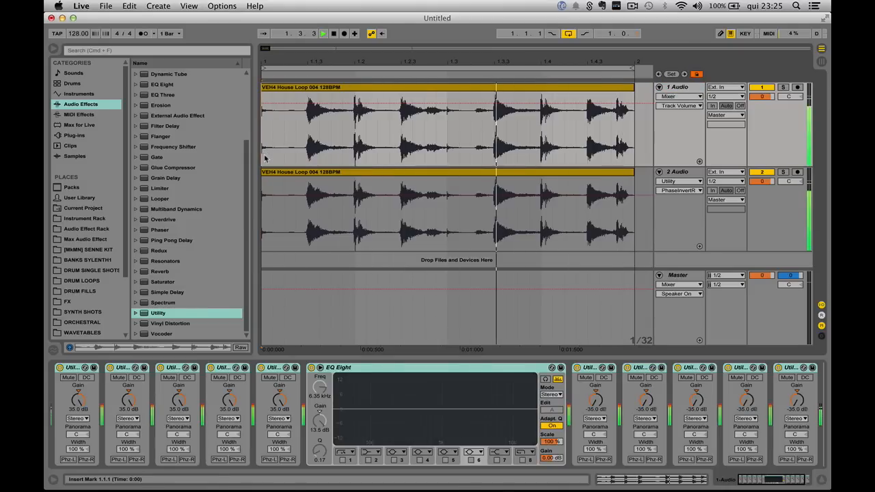
key("space")
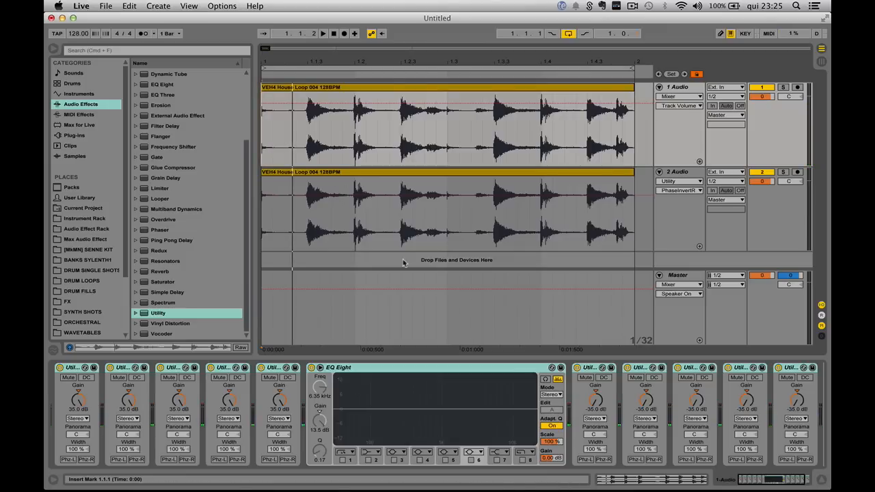
Step: Enable band 6 of the first track's EQ Eight and copy that EQ Eight onto the second track before its Utility
left_click(401, 367)
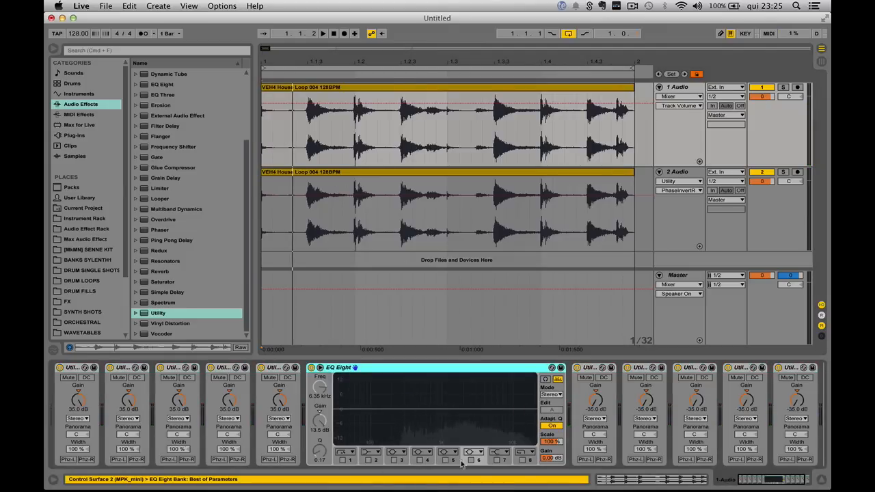
left_click(470, 461)
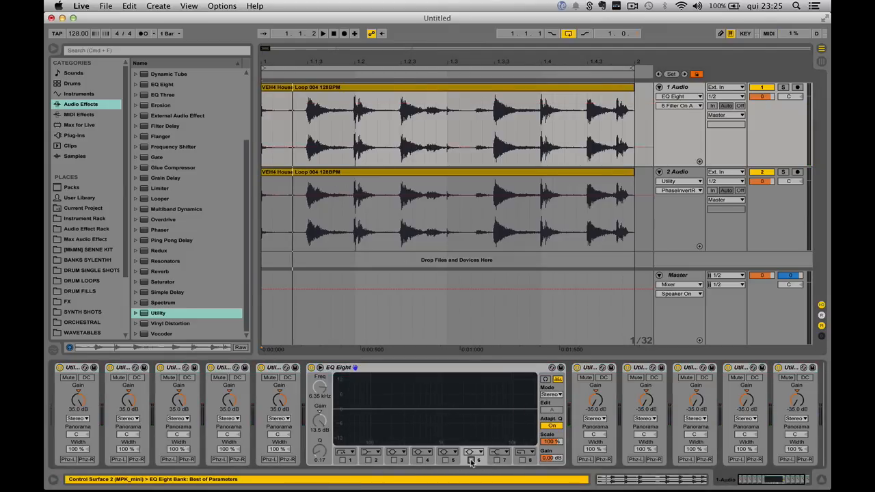
left_click(460, 380)
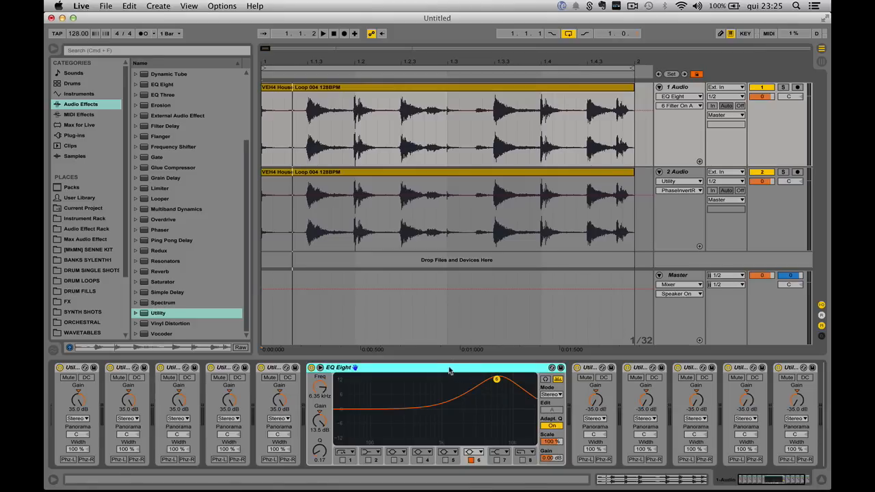
left_click(495, 225)
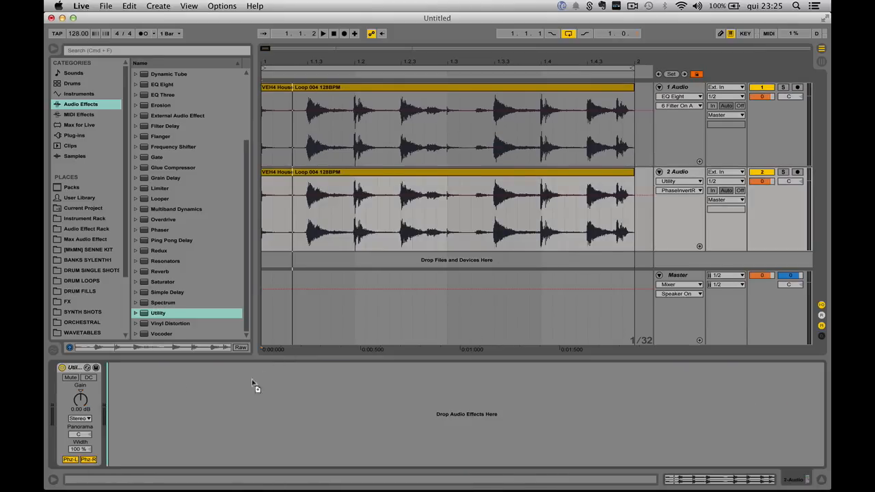
left_click_drag(253, 384, 72, 410)
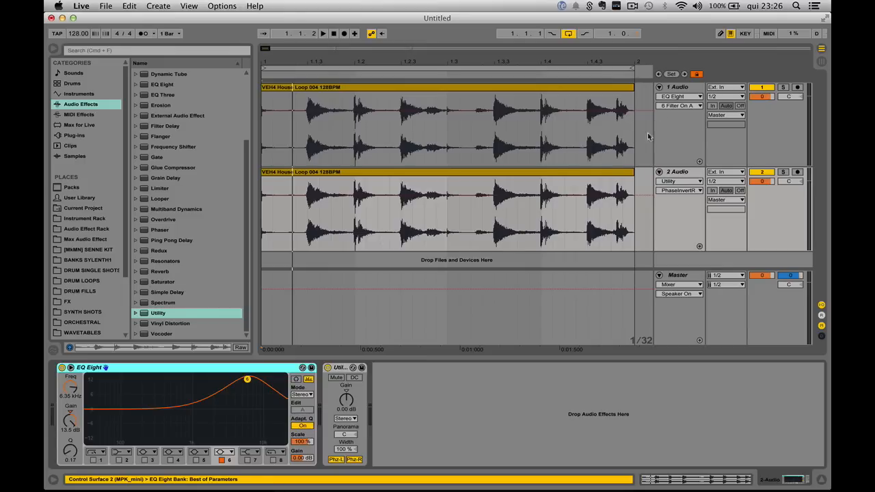
Step: Play the loop with both tracks using the same EQ boost
left_click(263, 216)
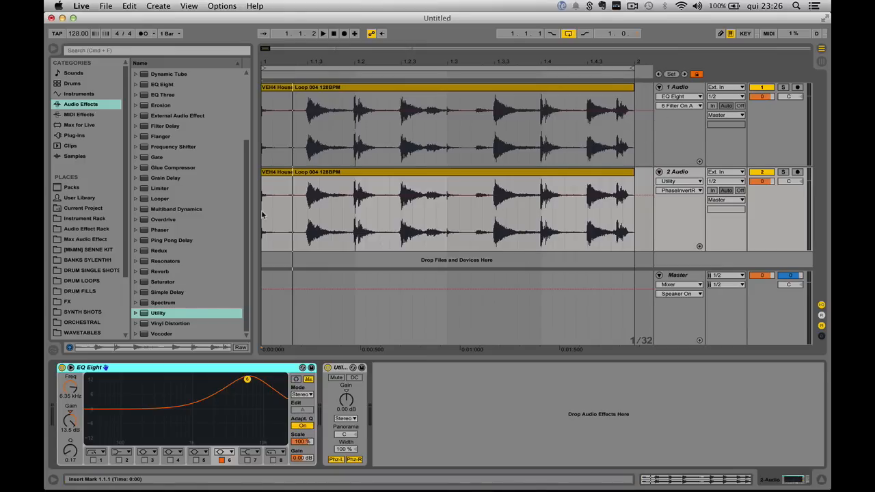
key("space")
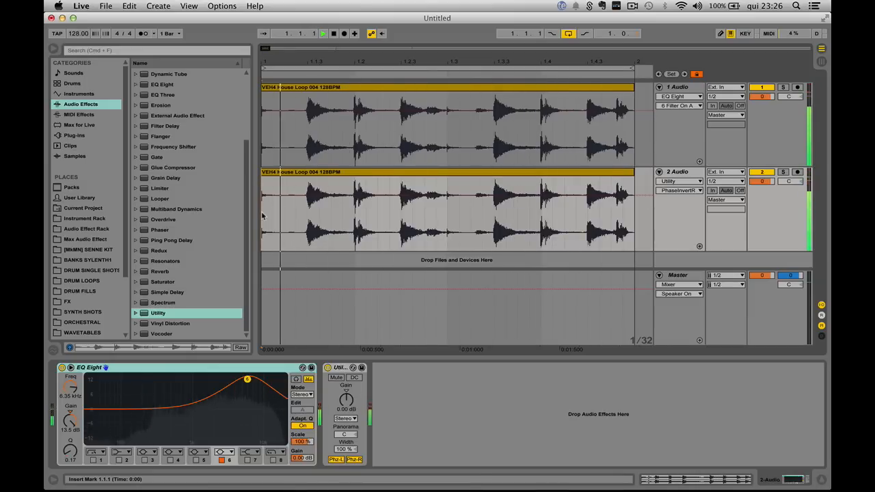
key("space")
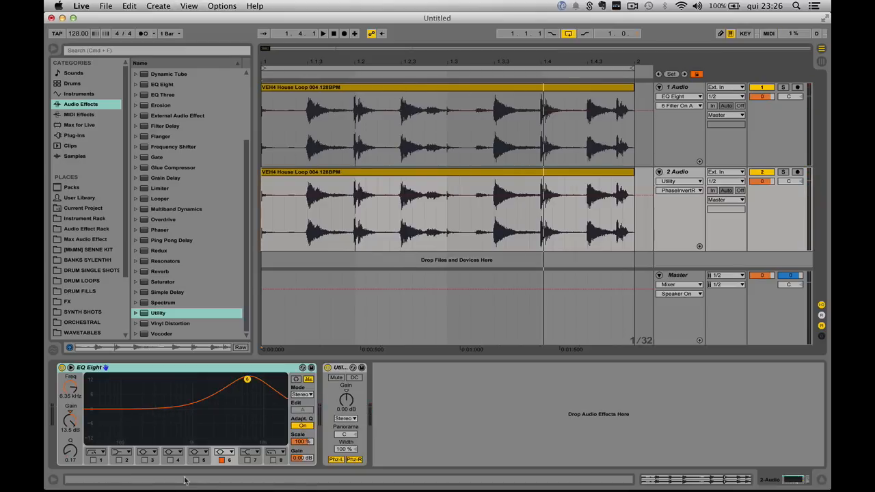
Step: Delete all devices from the first audio track
left_click(677, 172)
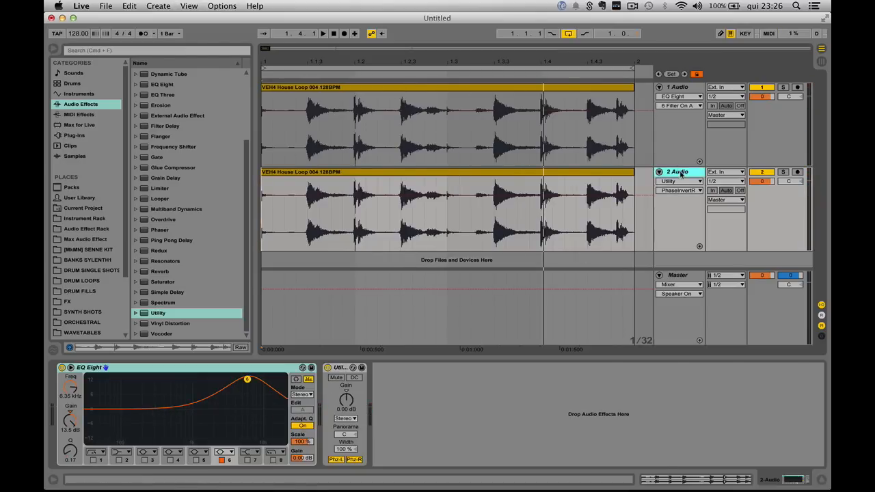
left_click(680, 89)
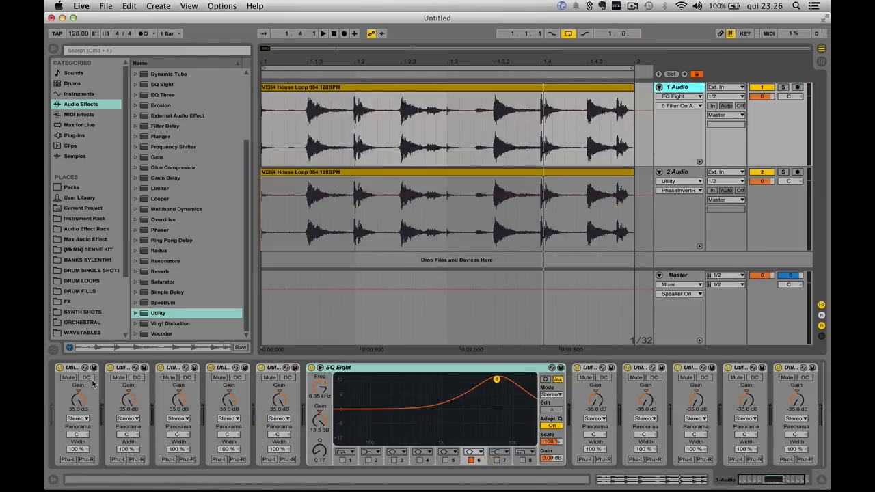
left_click(75, 368)
key("super+a")
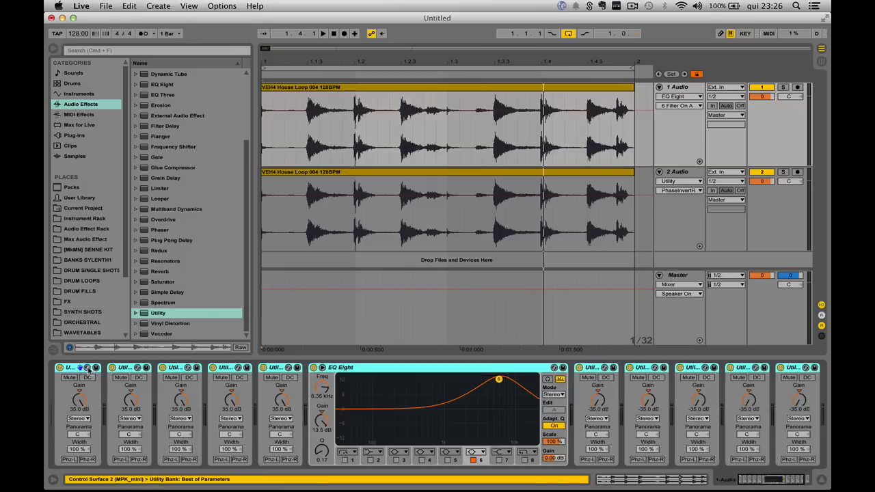
key("Delete")
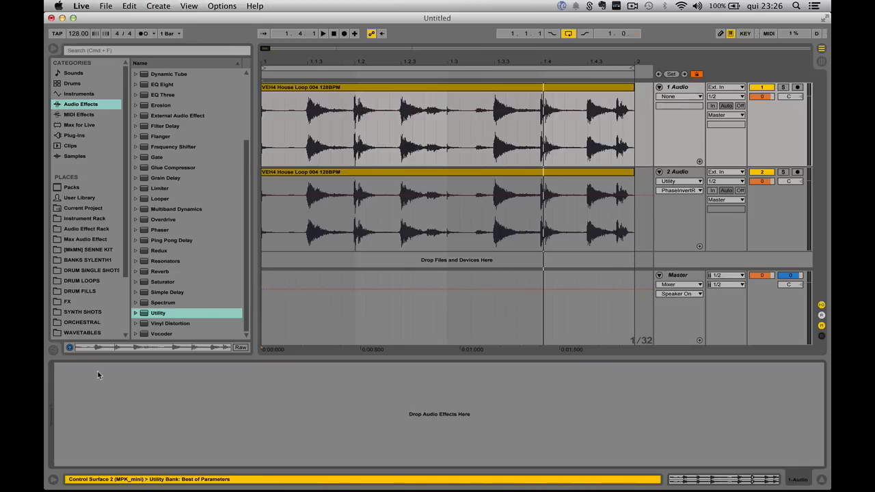
Step: Delete all devices from the second audio track
left_click(676, 175)
key("super+a")
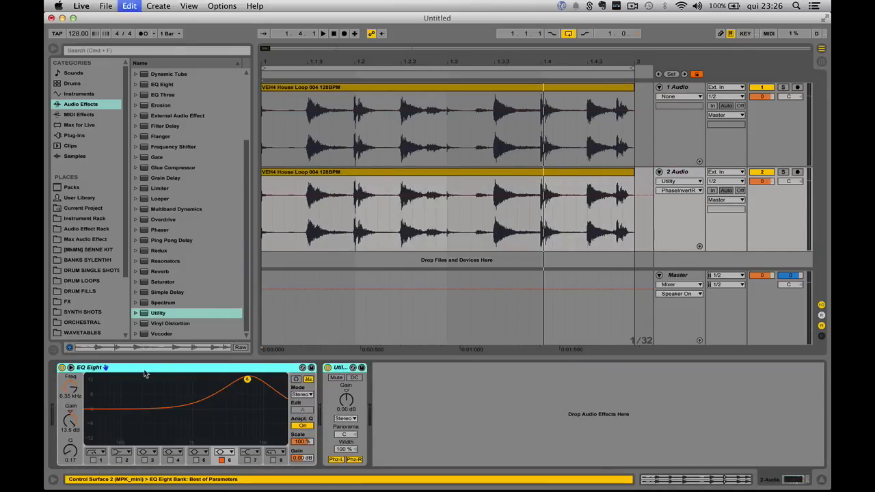
key("Delete")
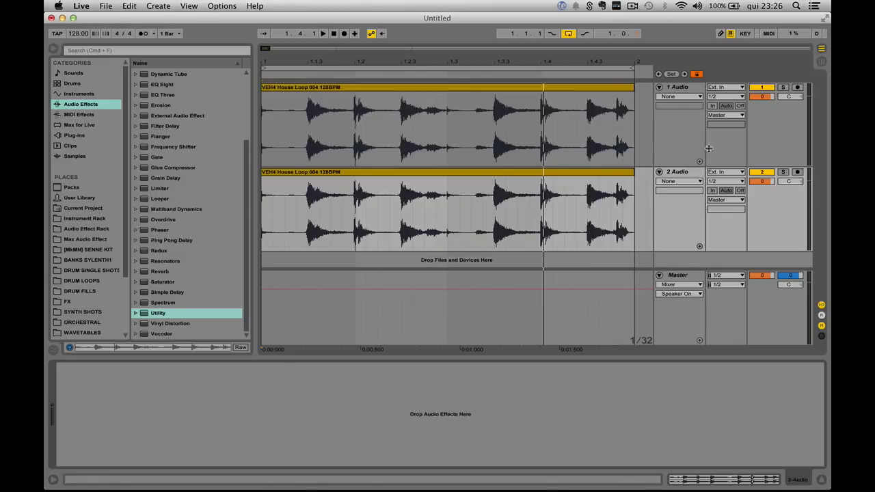
left_click(672, 96)
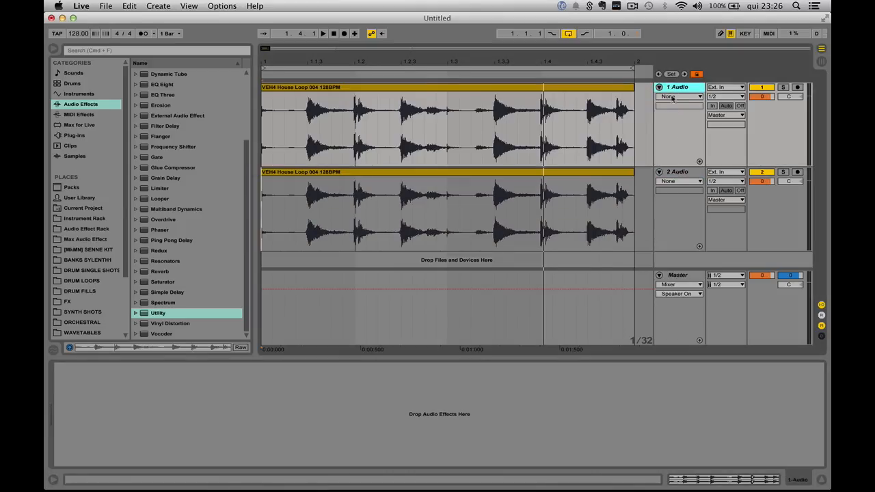
left_click(674, 172)
left_click(679, 88)
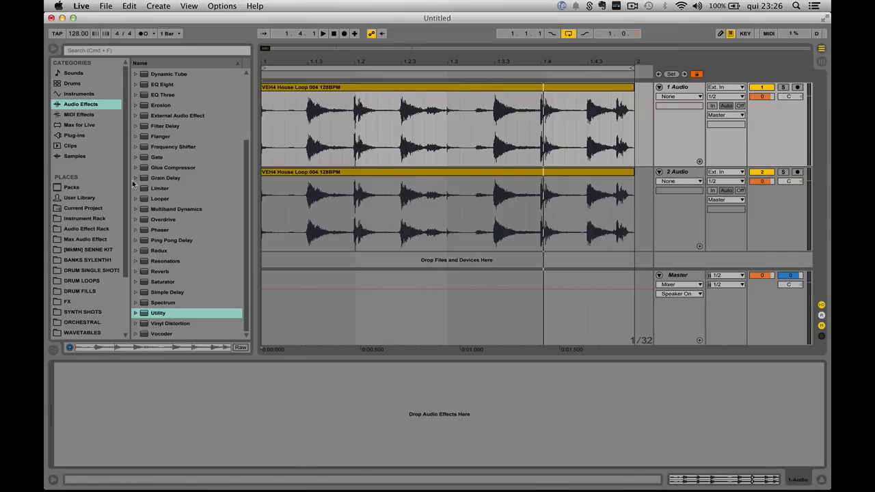
Step: Add a Compressor to the first audio track and set its ratio to 1.00:1
scroll(155, 188, "up", 5)
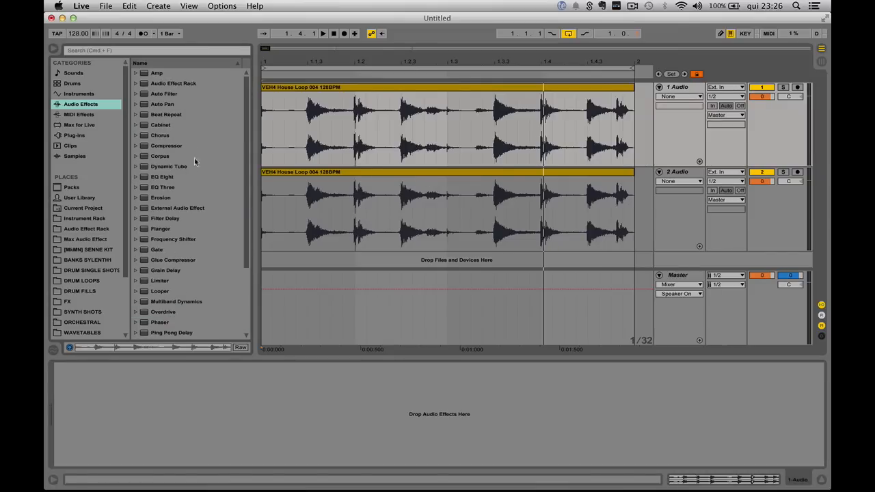
double_click(167, 147)
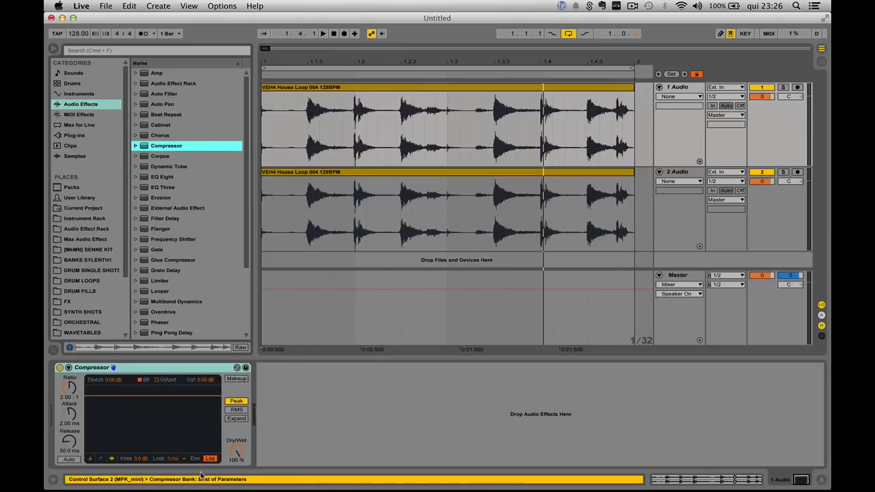
left_click_drag(70, 388, 71, 416)
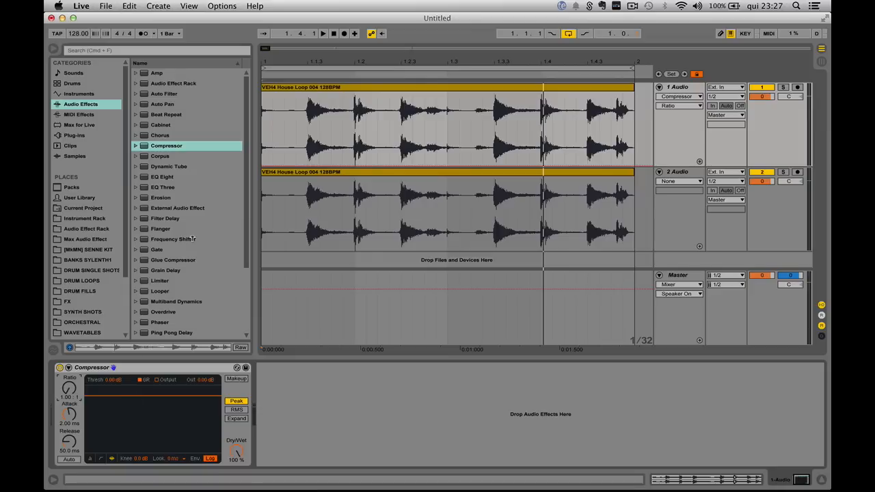
Step: Insert three Utility devices ahead of the Compressor on the first track, each with gain at 35.0 dB
scroll(173, 276, "down", 5)
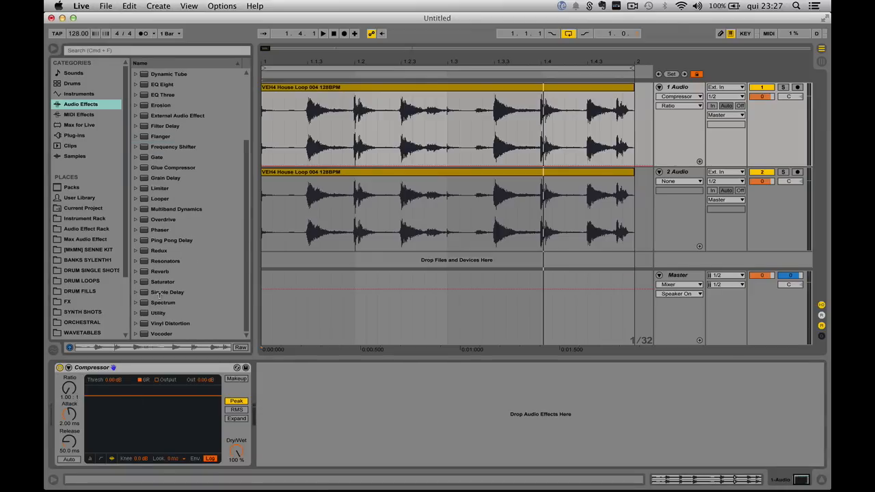
left_click_drag(158, 313, 75, 410)
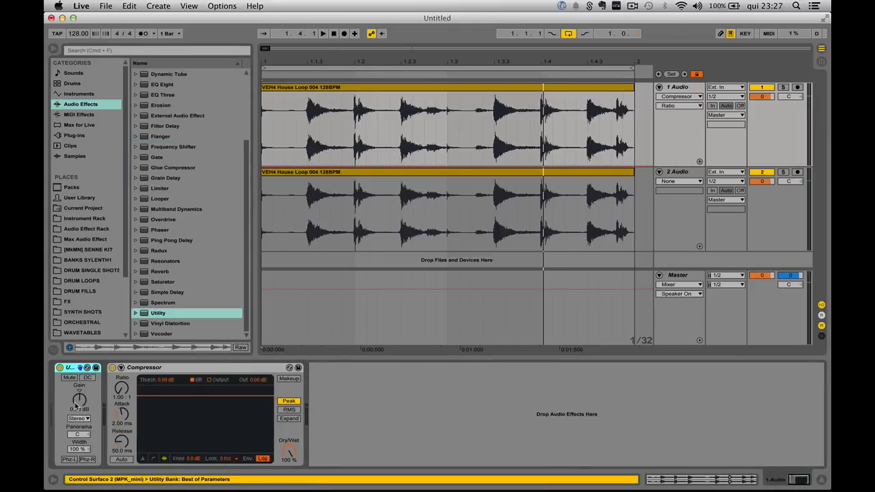
double_click(147, 313)
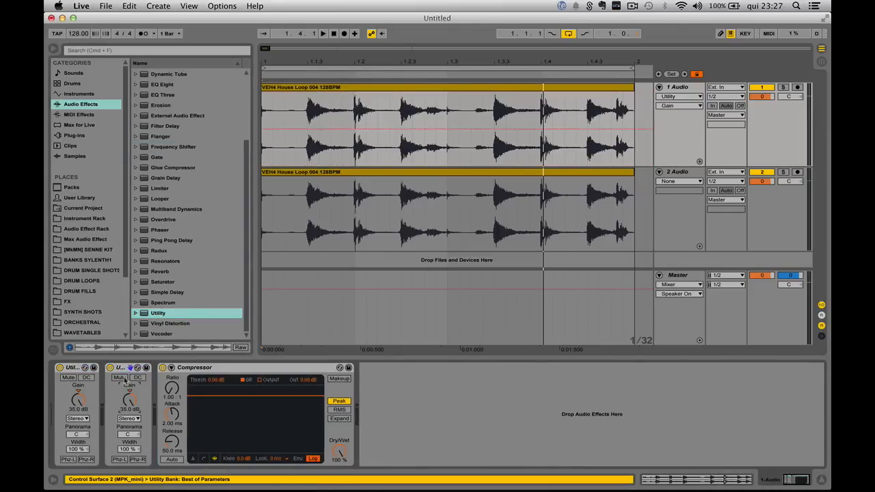
left_click(166, 313)
left_click_drag(160, 316, 161, 372)
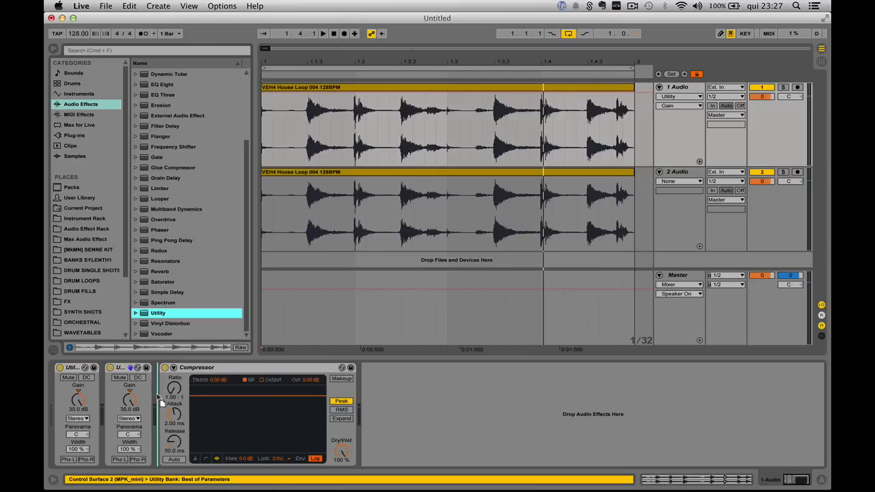
left_click_drag(181, 402, 179, 408)
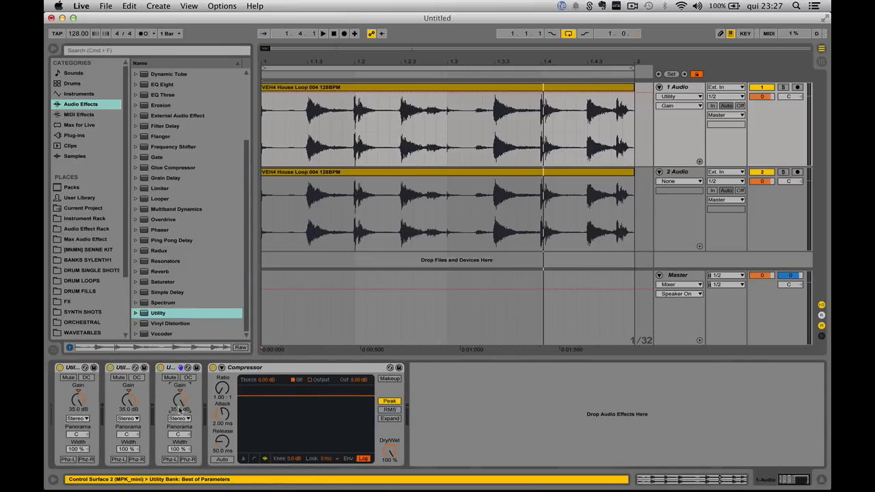
Step: Copy the three Utility devices after the Compressor and set each copy's gain to -35.0 dB
left_click(79, 369)
left_click(175, 369, "shift")
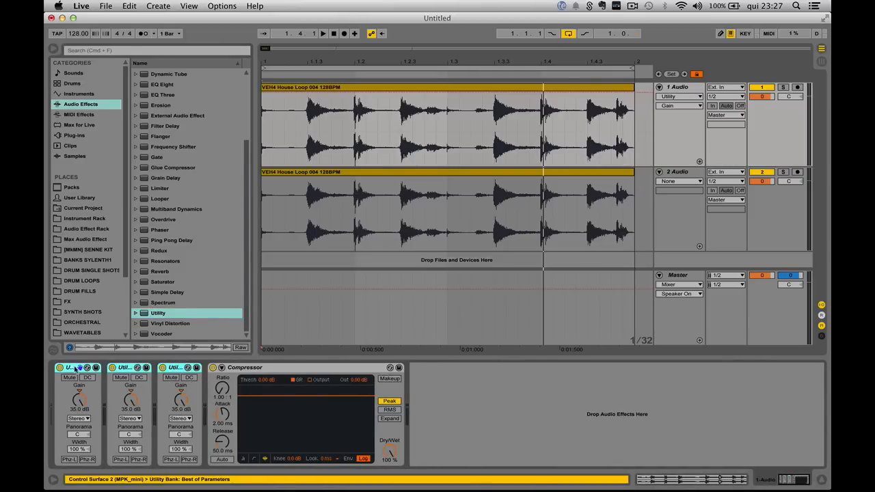
left_click_drag(75, 369, 438, 373)
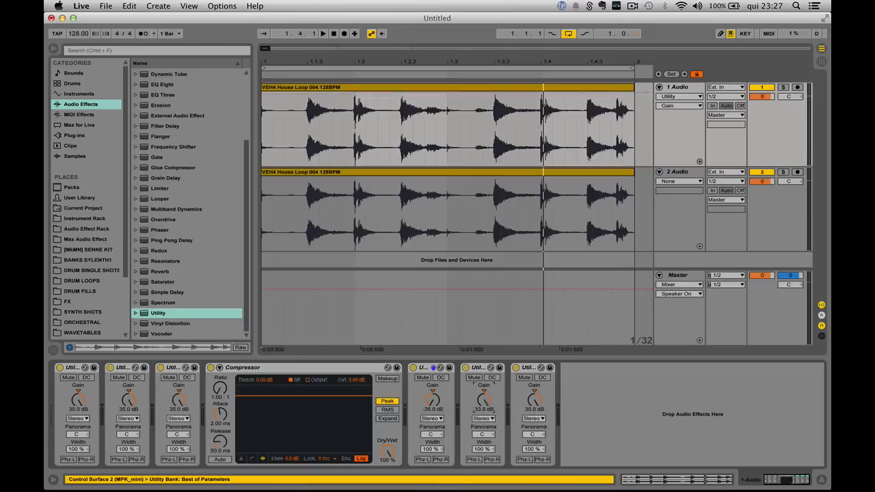
left_click_drag(535, 402, 544, 419)
Step: Delete the second audio track
left_click(672, 179)
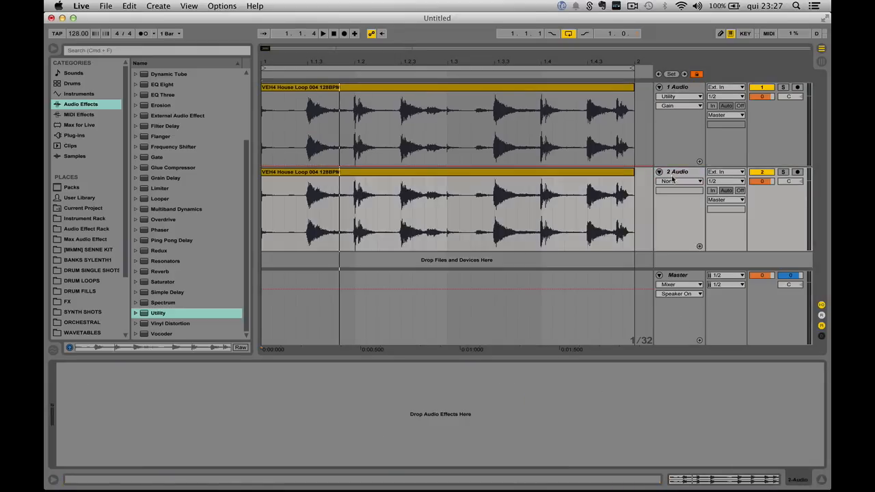
left_click(679, 174)
key("Delete")
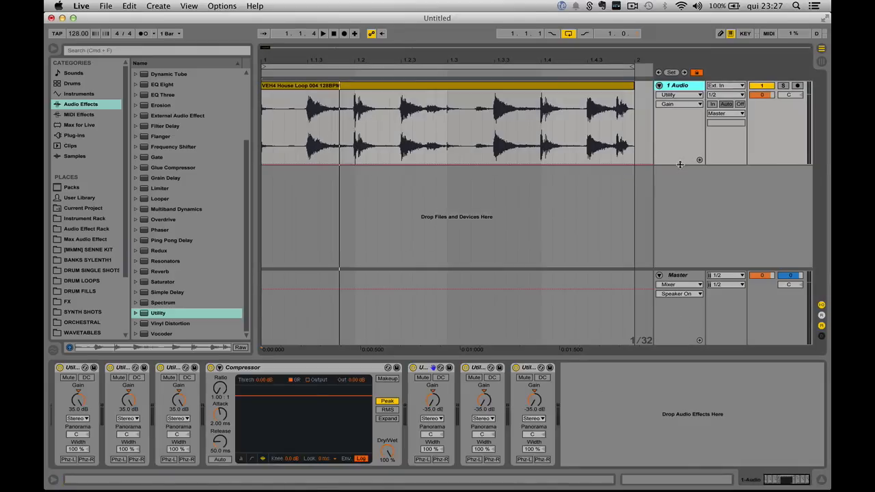
Step: Play the loop through the stacked Utilities and Compressor on the first track
left_click_drag(679, 165, 676, 231)
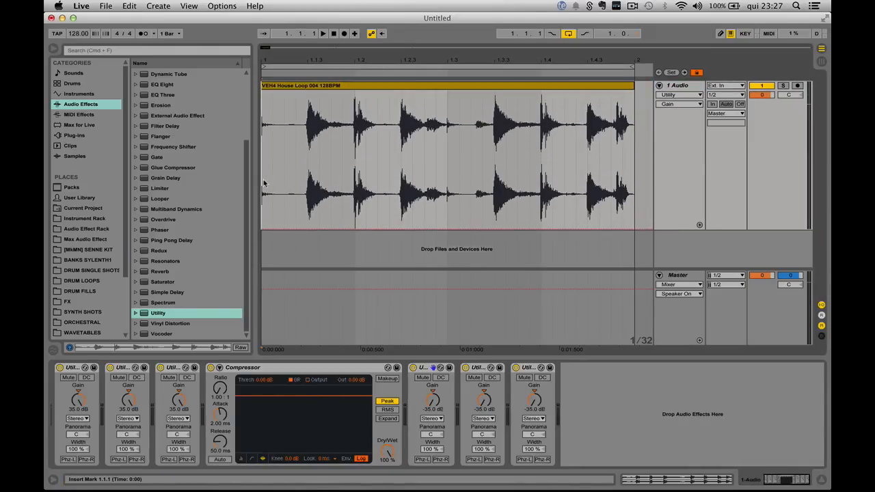
key("space")
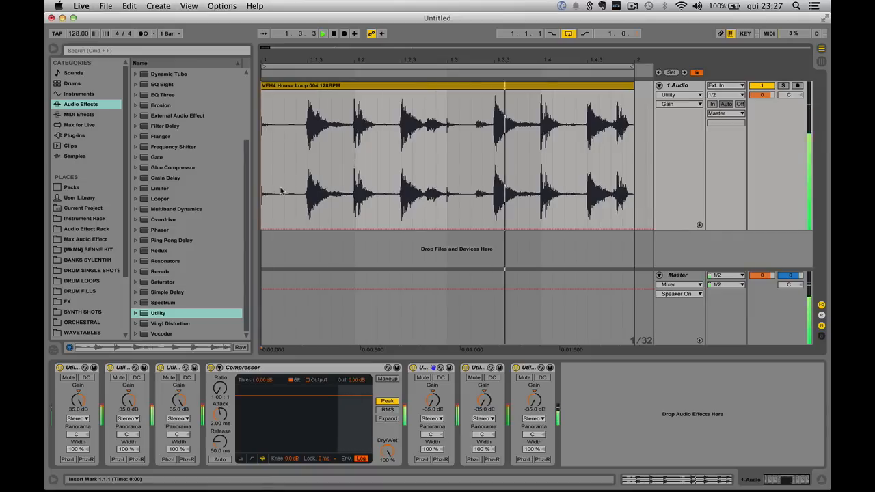
Step: Deactivate all devices on the first audio track
left_click(78, 368)
key("super+a")
key("super+0")
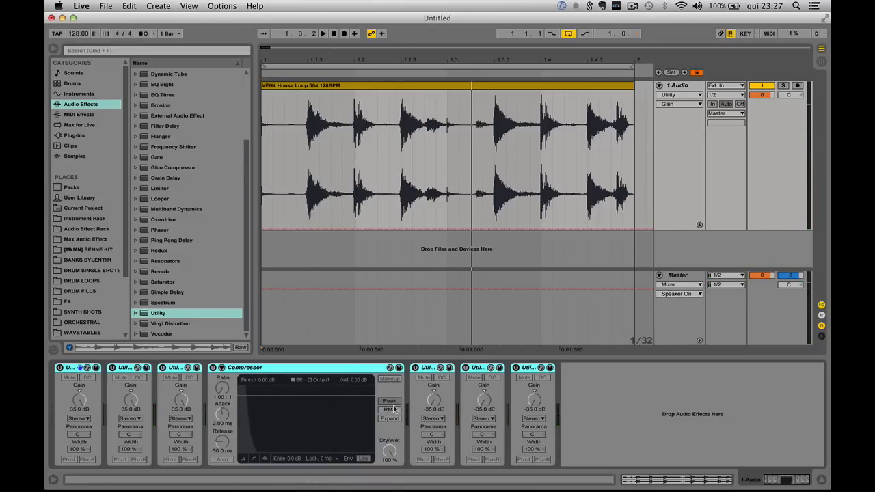
left_click(319, 378)
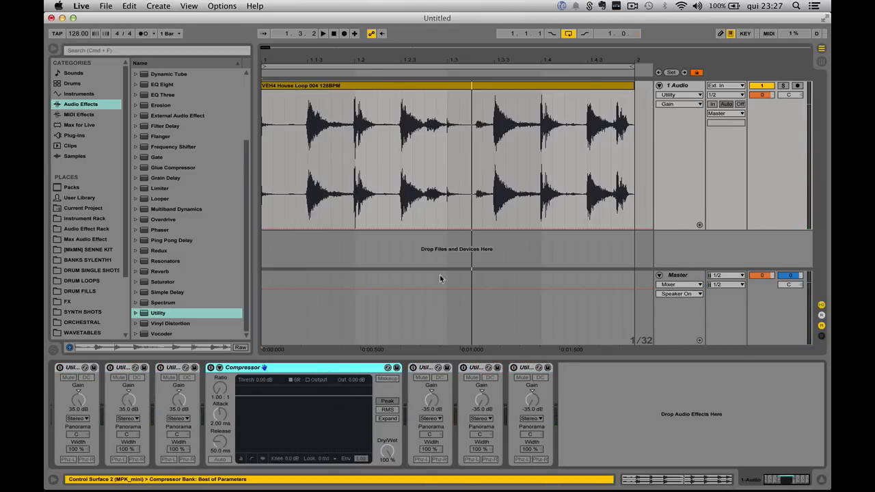
Step: Delete all devices from the first audio track
left_click(267, 167)
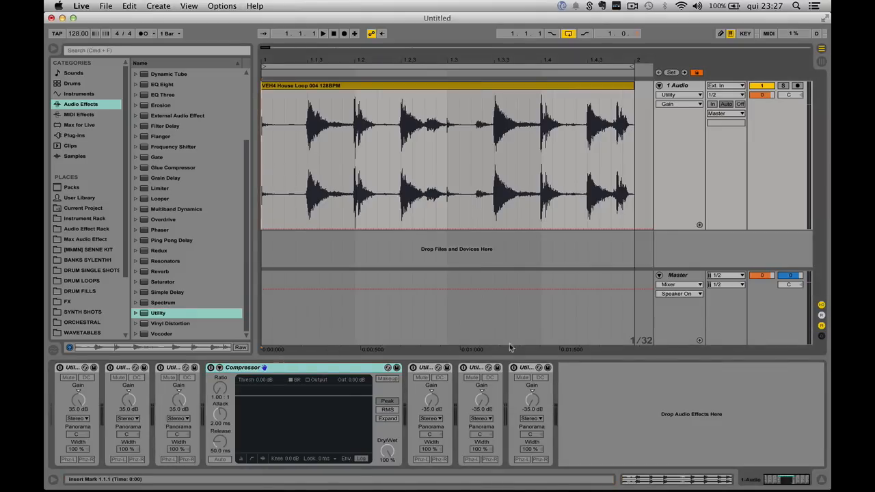
left_click(657, 294)
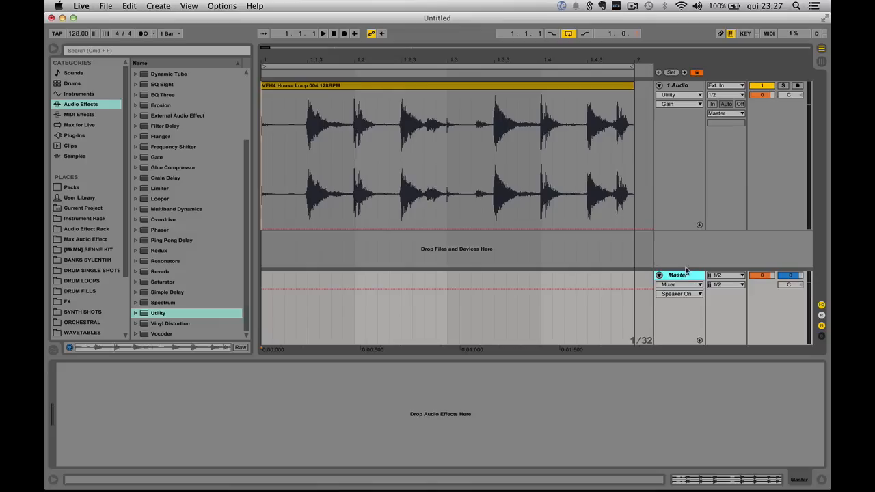
mouse_move(686, 270)
left_mouse_down()
mouse_move(690, 251)
mouse_move(691, 260)
left_mouse_up()
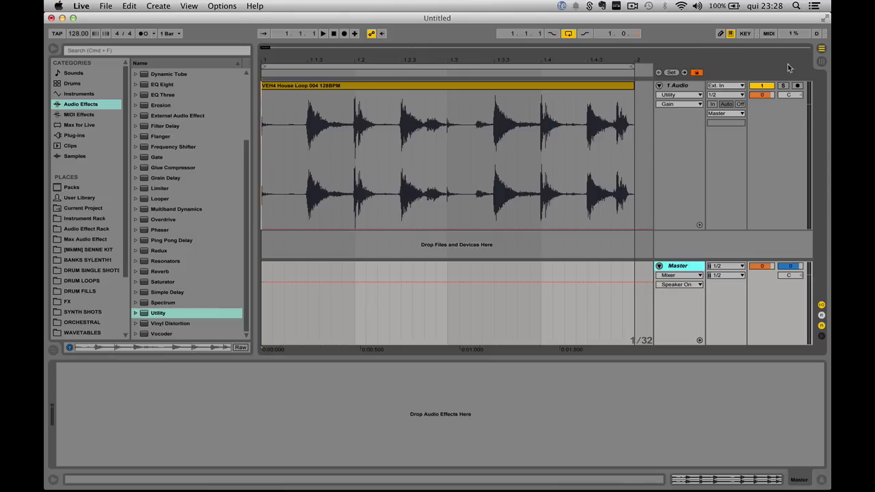
left_click(692, 87)
left_click(77, 369)
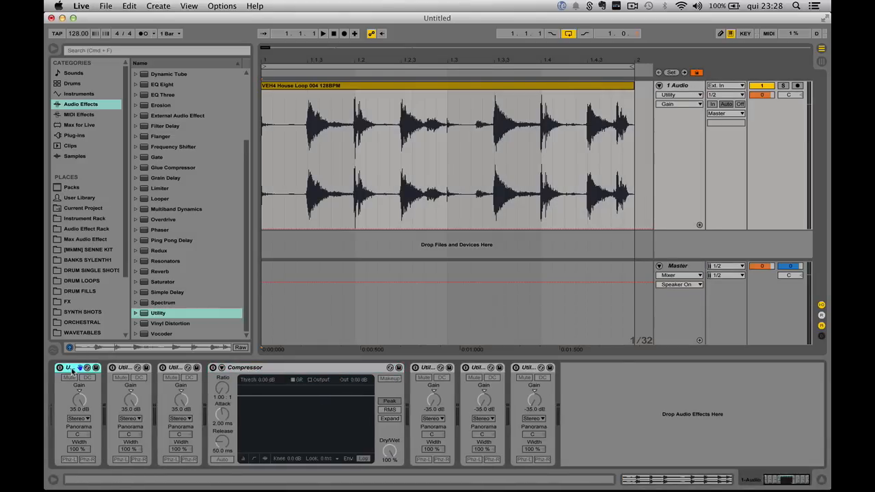
key("super+a")
key("Delete")
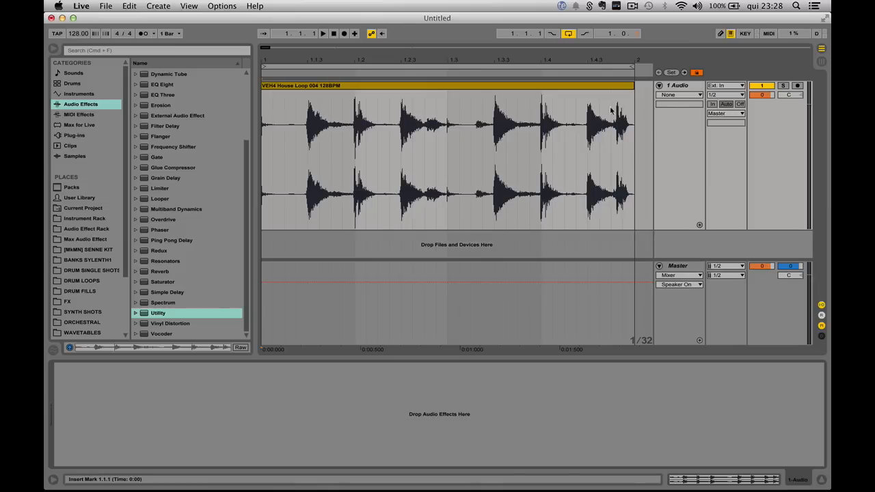
Step: Raise the loop clip's gain to 24.0 dB
left_click(570, 87)
left_click_drag(134, 436, 137, 415)
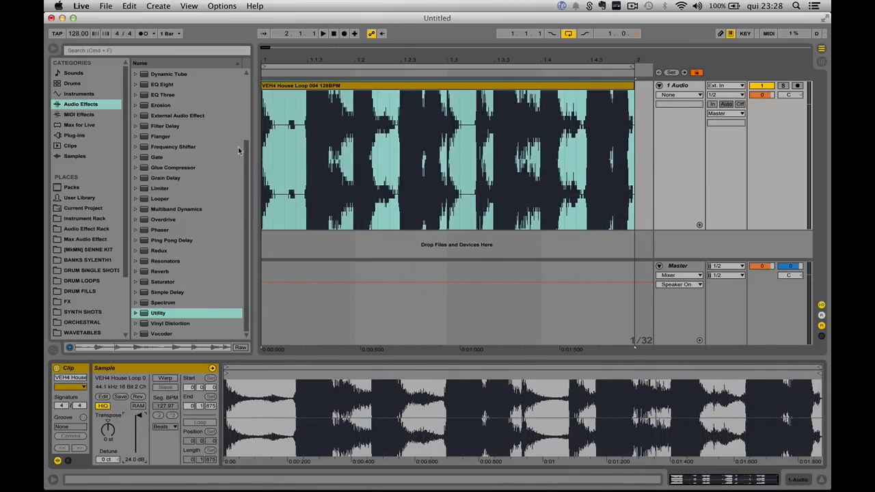
Step: Play the boosted loop from the start
left_click(264, 156)
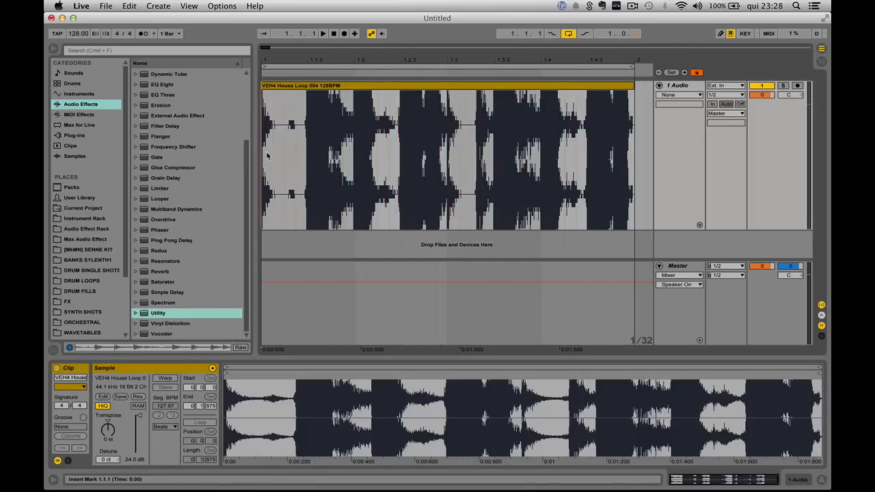
key("space")
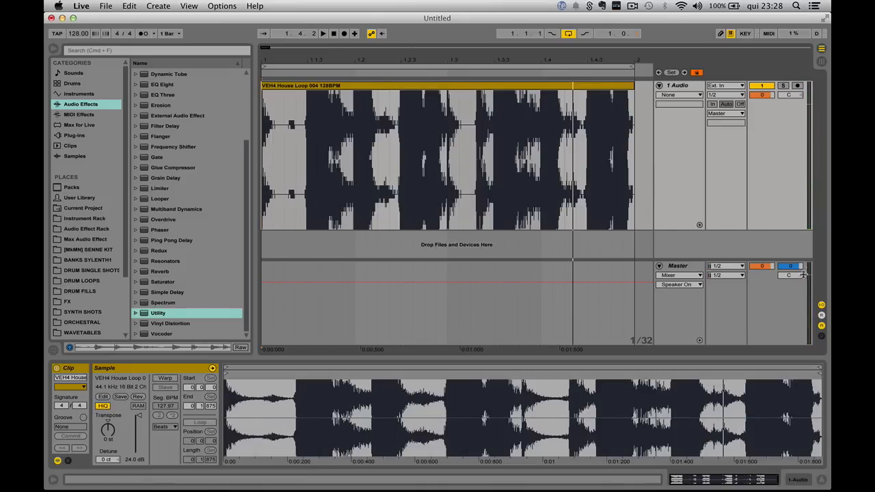
key("space")
key("space")
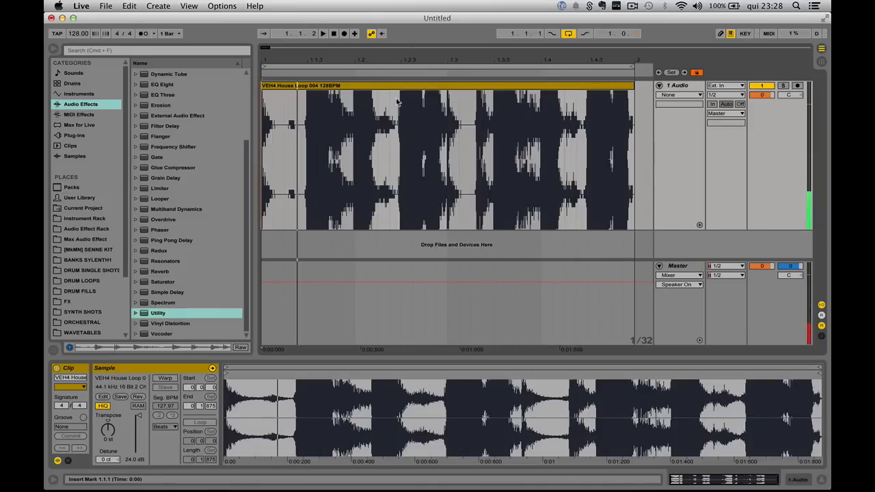
Step: Export the selected loop from the Master as a 32-bit WAV file named distorted
left_click(398, 86)
left_click(106, 6)
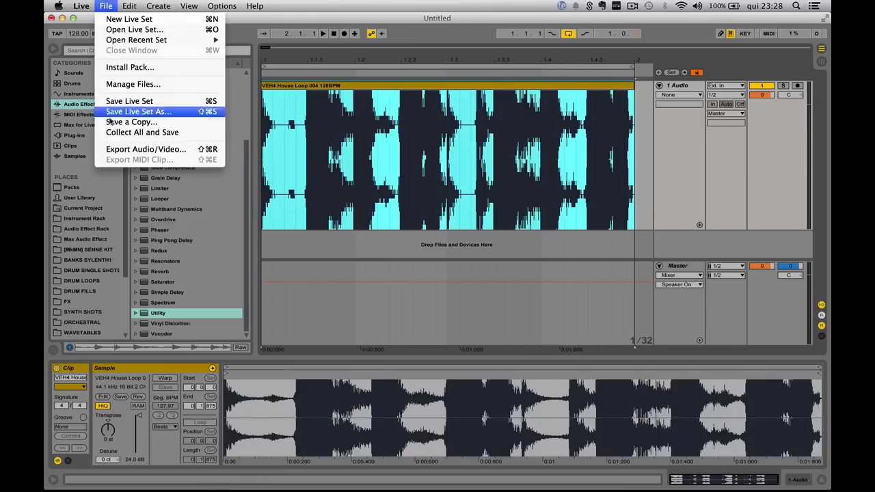
left_click(157, 148)
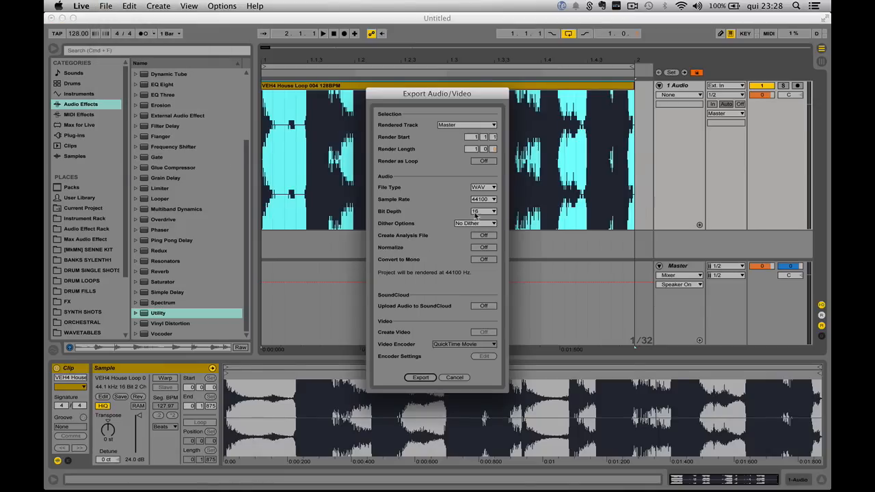
left_click(482, 211)
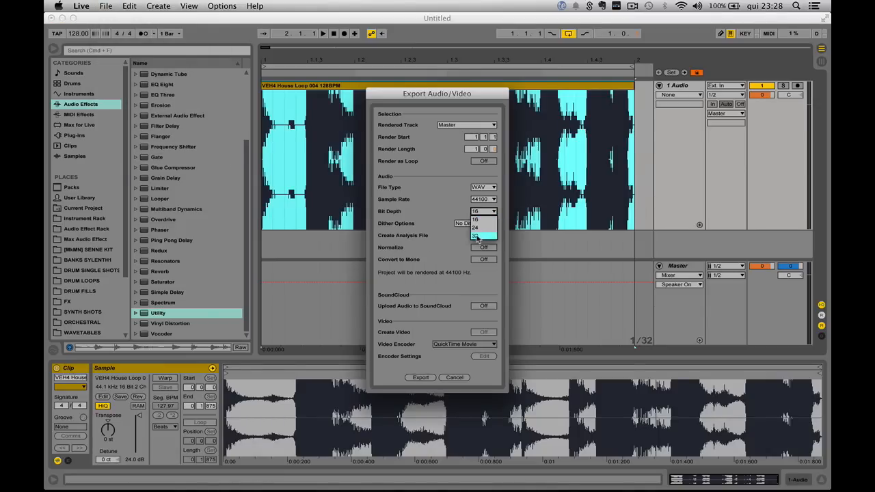
left_click(477, 236)
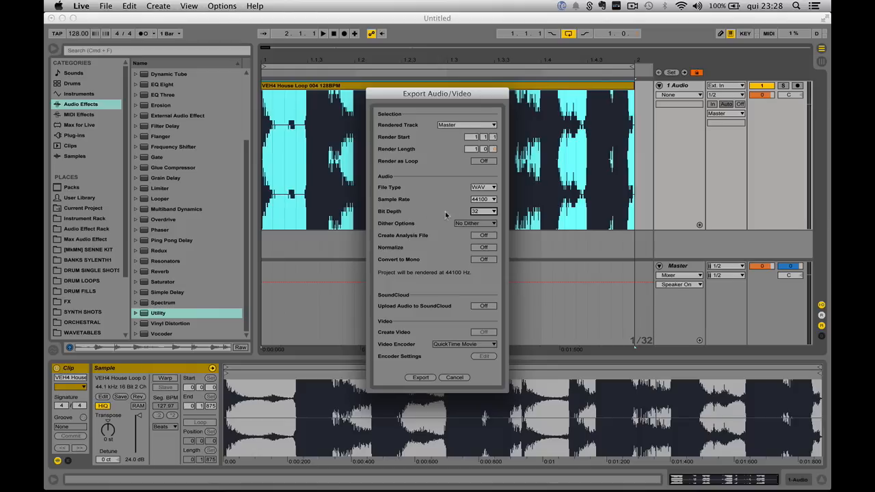
left_click(418, 377)
left_click(420, 378)
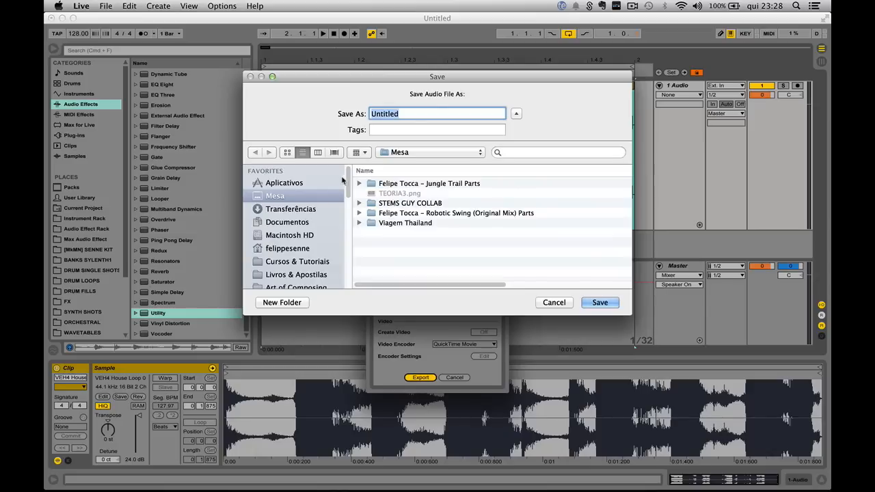
type("distorted")
left_click(600, 303)
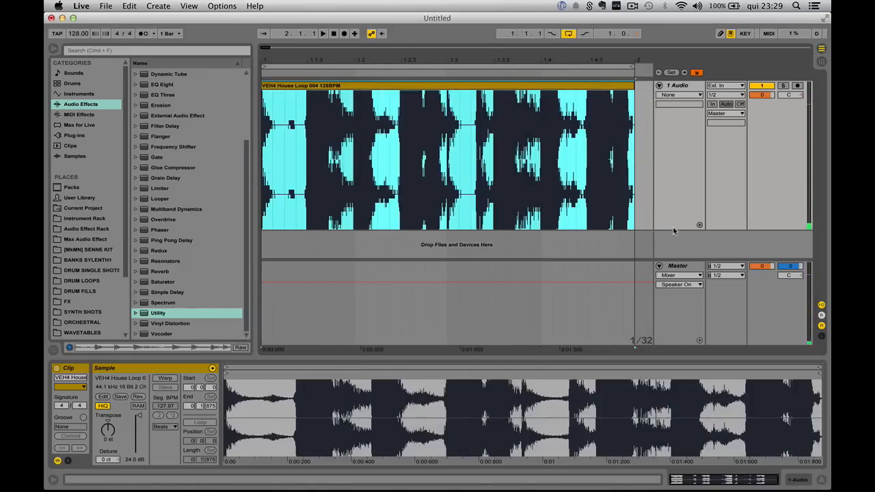
Step: Import the exported distorted.wav into a new audio track
left_click_drag(672, 152, 667, 117)
left_click_drag(829, 489, 715, 473)
left_click_drag(791, 65, 260, 136)
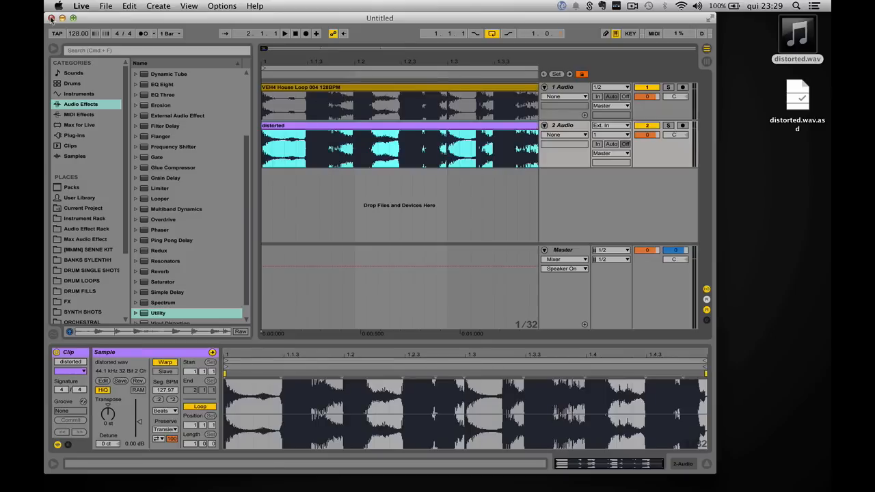
Step: Mute the original loop track
left_click(74, 18)
left_click(679, 88)
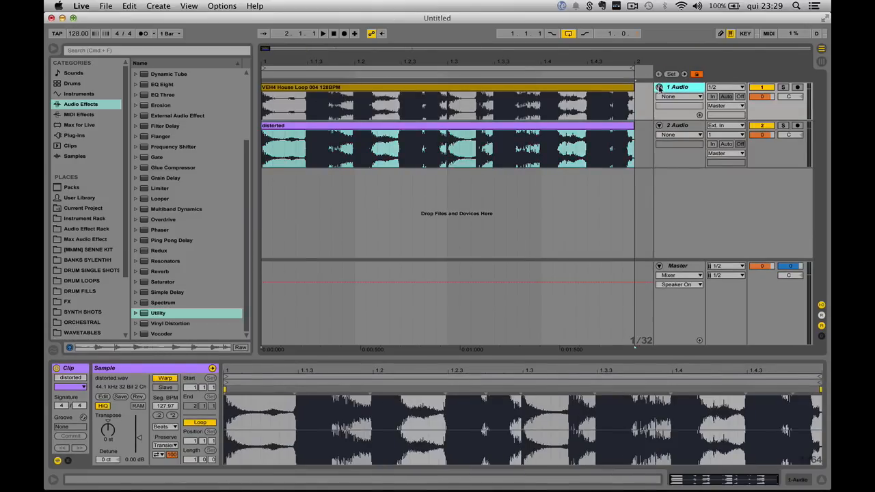
left_click(763, 88)
Step: Turn off warping on the distorted clip and enlarge its waveform view
left_click_drag(690, 169, 683, 258)
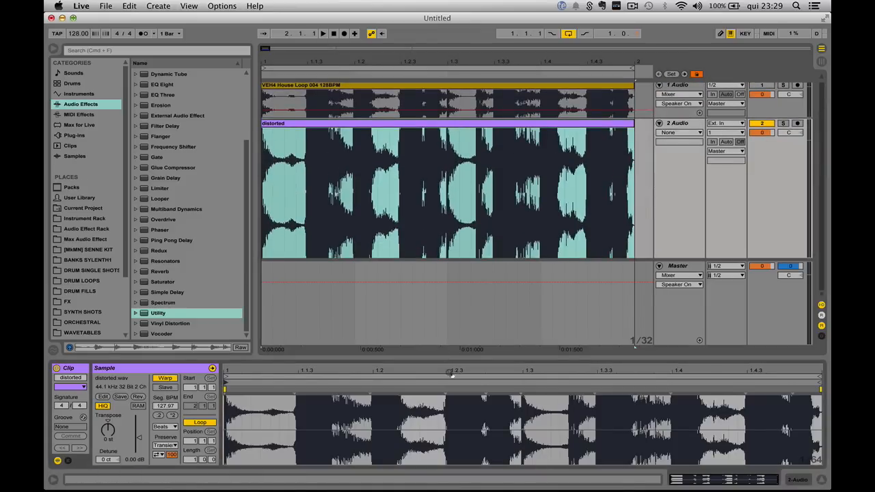
left_click_drag(450, 356, 451, 152)
left_click(164, 378)
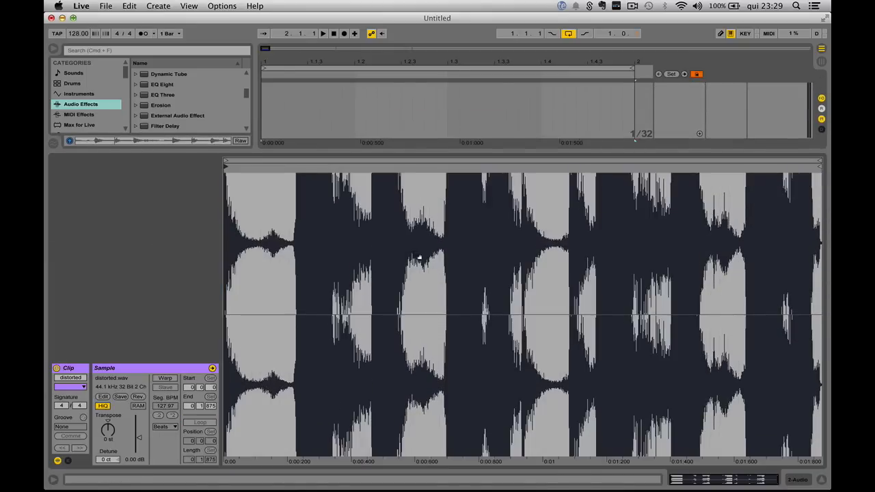
Step: Lower the distorted clip's gain to -24 dB to inspect its waveform, then restore the arrangement view
mouse_move(457, 181)
left_mouse_down()
mouse_move(457, 314)
mouse_move(458, 181)
left_mouse_up()
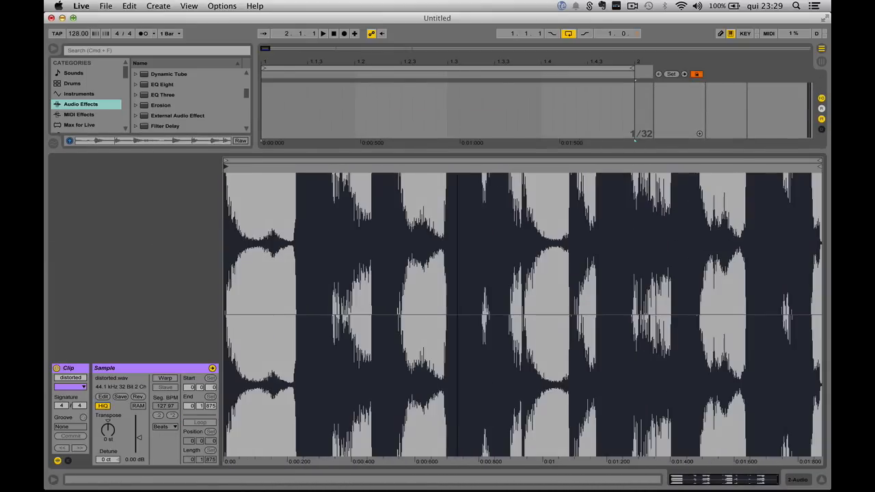
left_click_drag(139, 440, 138, 465)
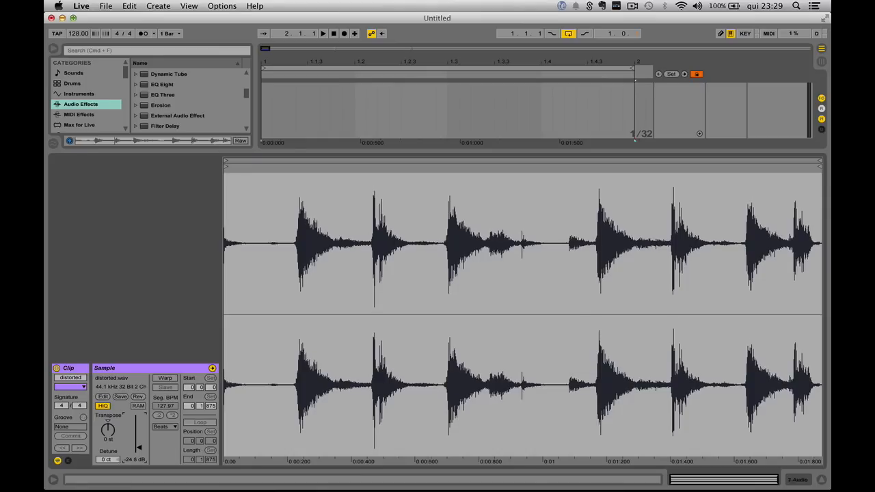
left_click_drag(138, 448, 139, 449)
left_click_drag(280, 150, 308, 444)
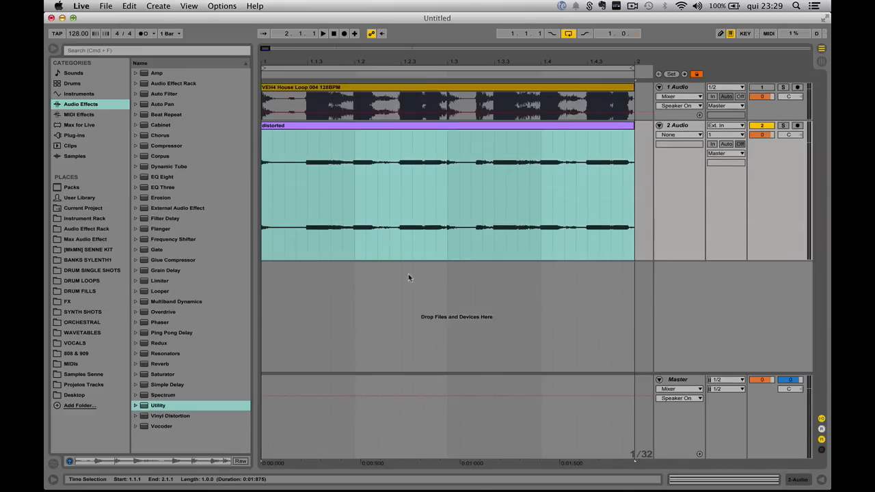
Step: Open the original loop clip and reset its clip gain to 0 dB
double_click(451, 97)
left_click(130, 461)
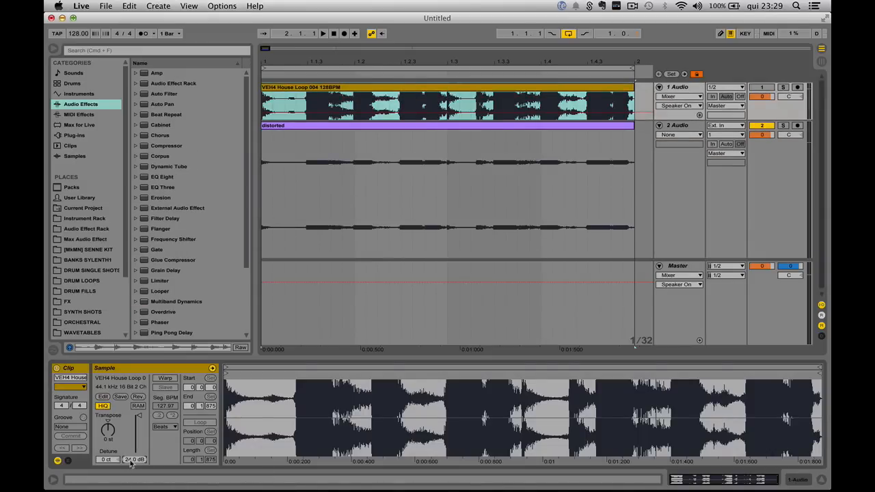
key("Delete")
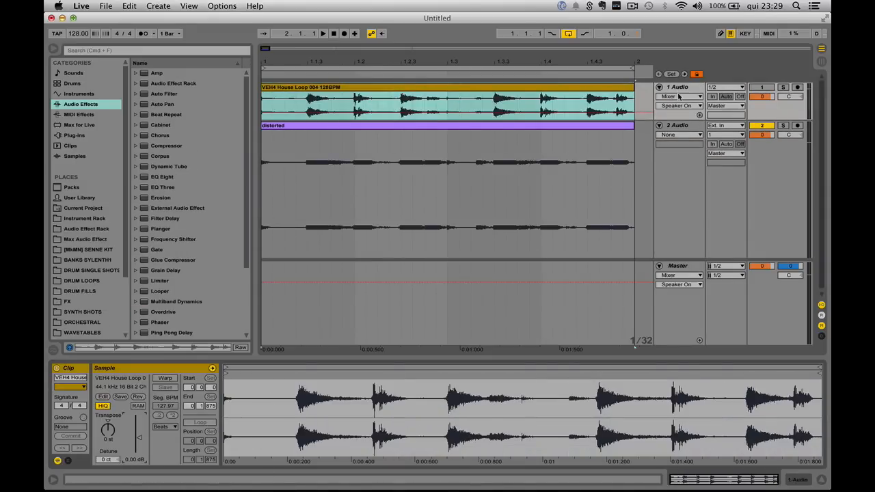
Step: Reselect the distorted clip and unmute the original loop track
left_click(678, 127)
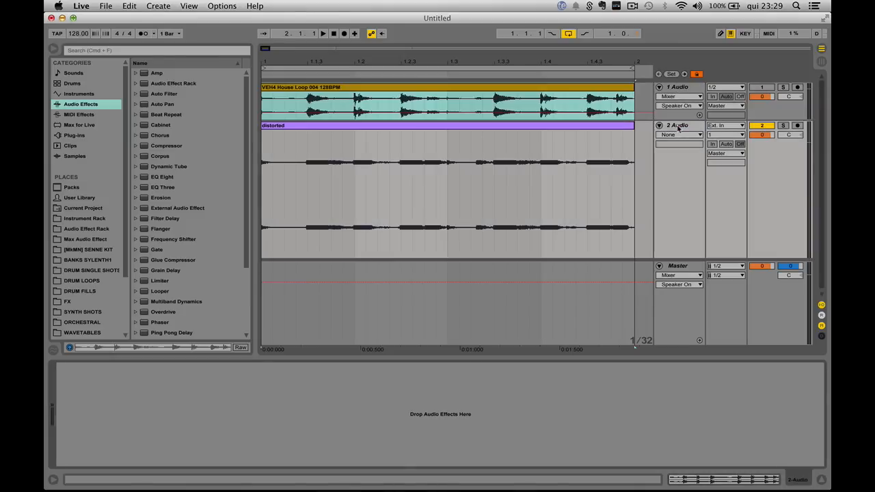
left_click(521, 130)
left_click_drag(124, 463, 135, 456)
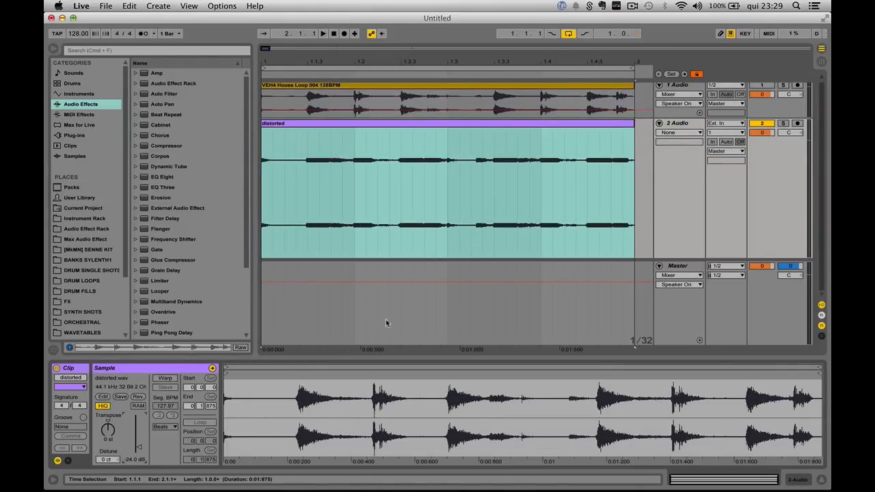
left_click(661, 189)
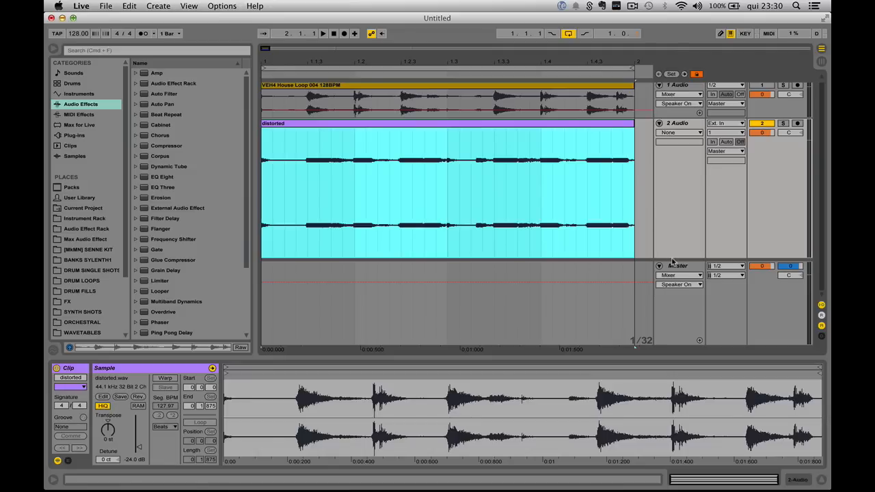
left_click_drag(672, 259, 667, 194)
left_click(686, 88)
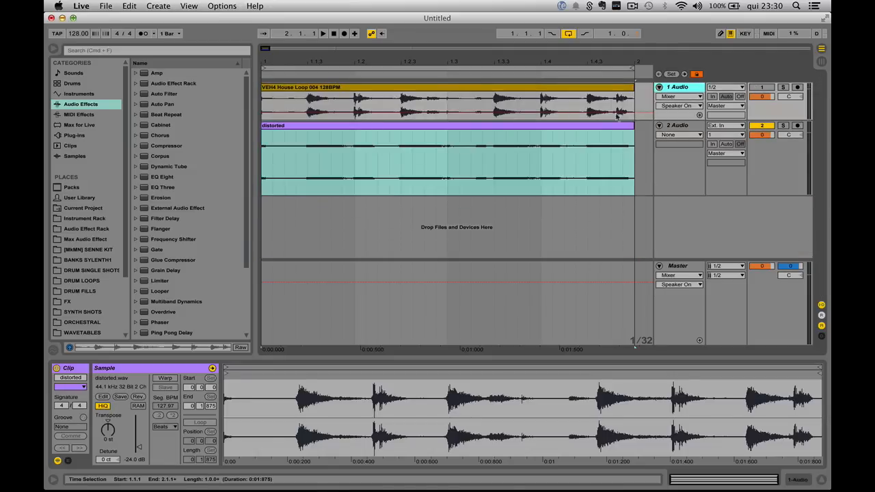
left_click(761, 86)
Step: Add a Utility inverting both phases to the distorted track and play it against the original loop
left_click_drag(697, 117, 698, 135)
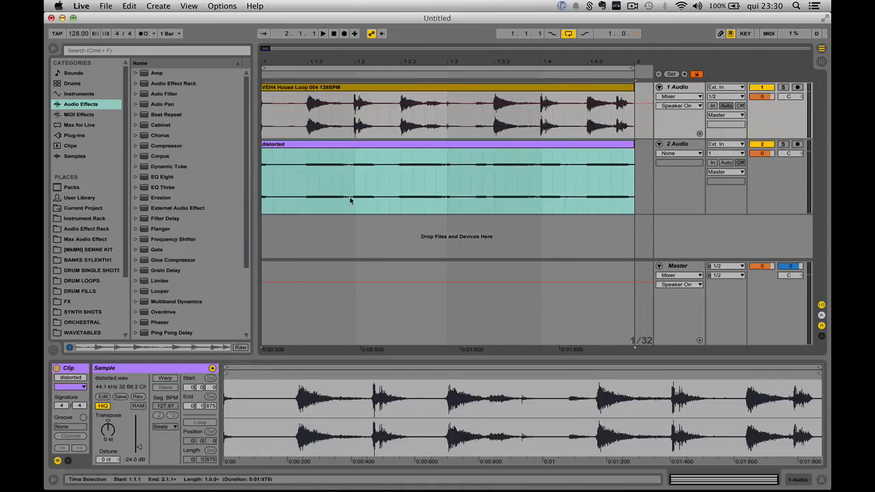
scroll(185, 288, "down", 5)
left_click(160, 313)
left_click_drag(220, 292, 365, 201)
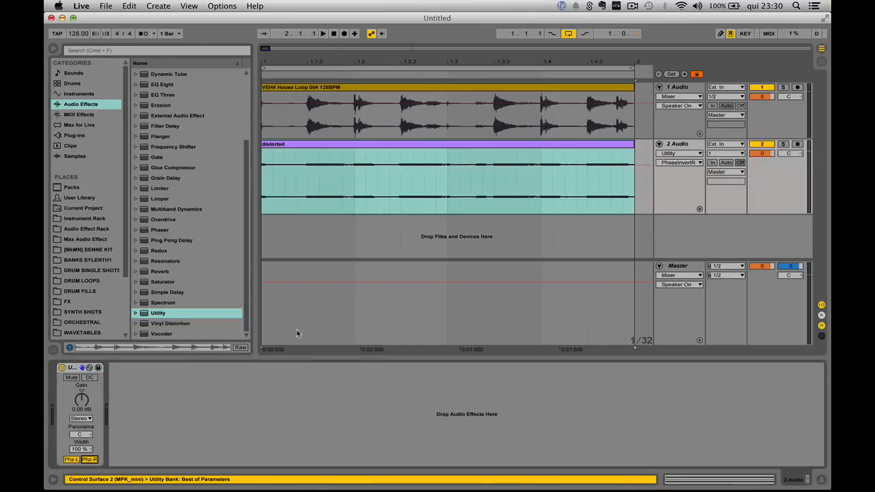
key("space")
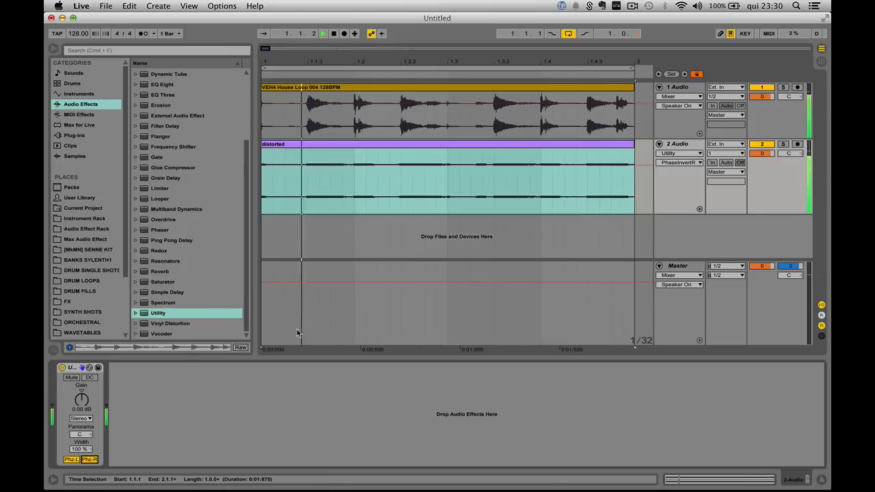
key("space")
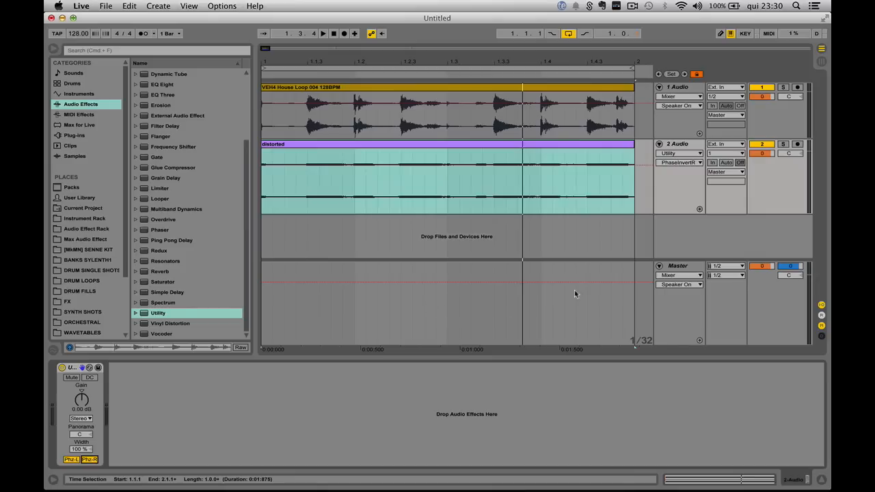
Step: Delete the distorted audio track
left_click(672, 268)
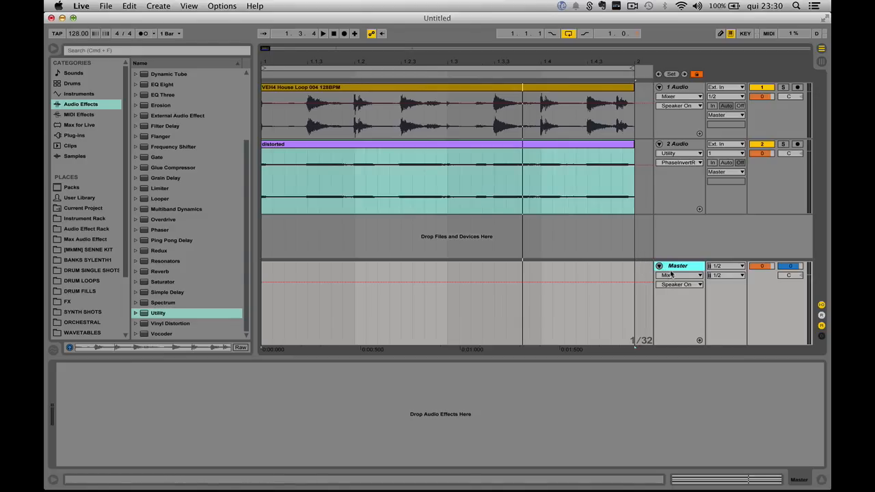
left_click_drag(669, 138, 669, 158)
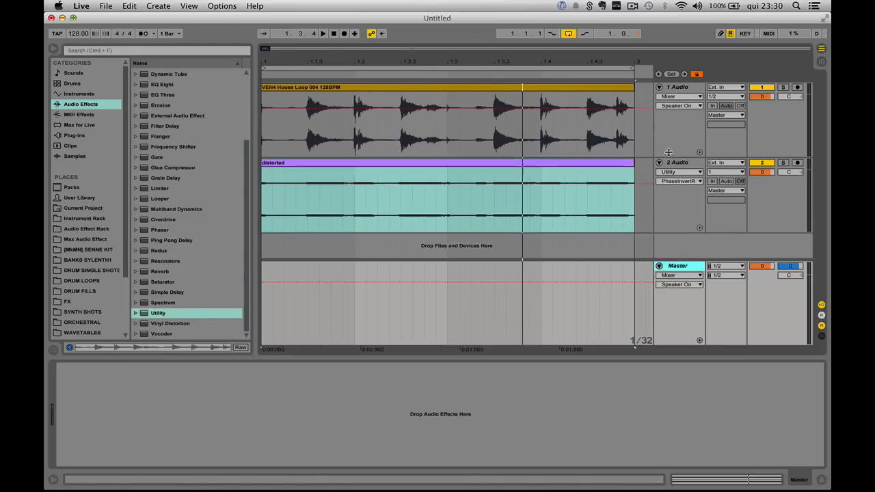
left_click(674, 164)
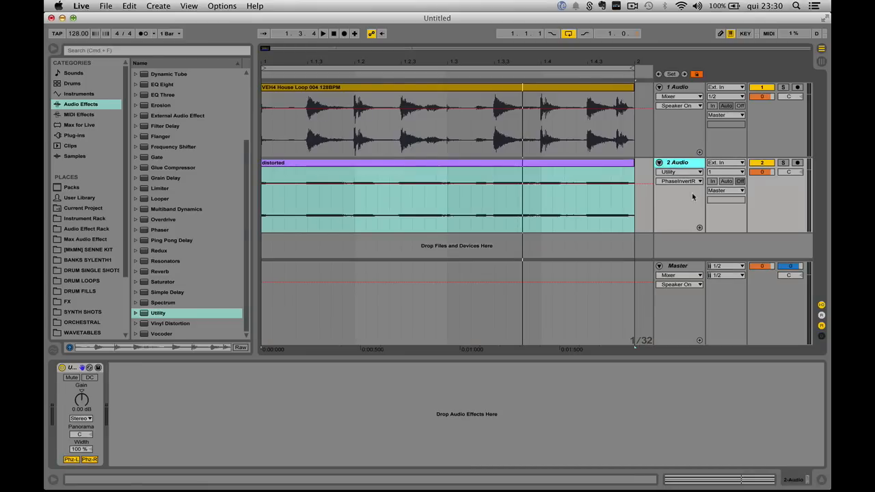
key("Delete")
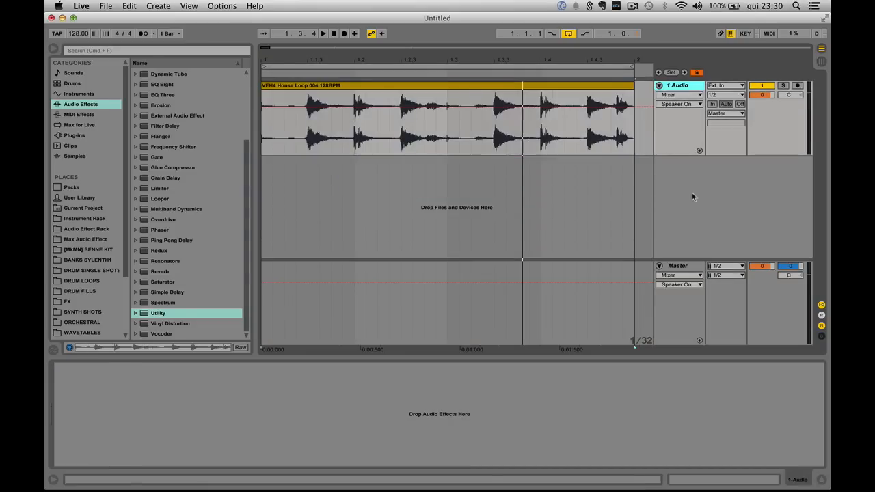
Step: Enlarge the loop track and raise the original loop clip's gain to 24 dB
left_click_drag(679, 155, 682, 229)
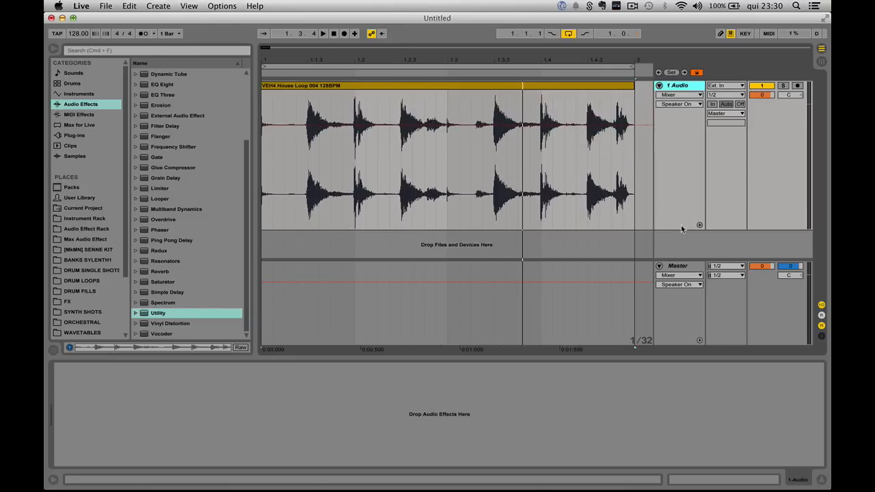
left_click(679, 268)
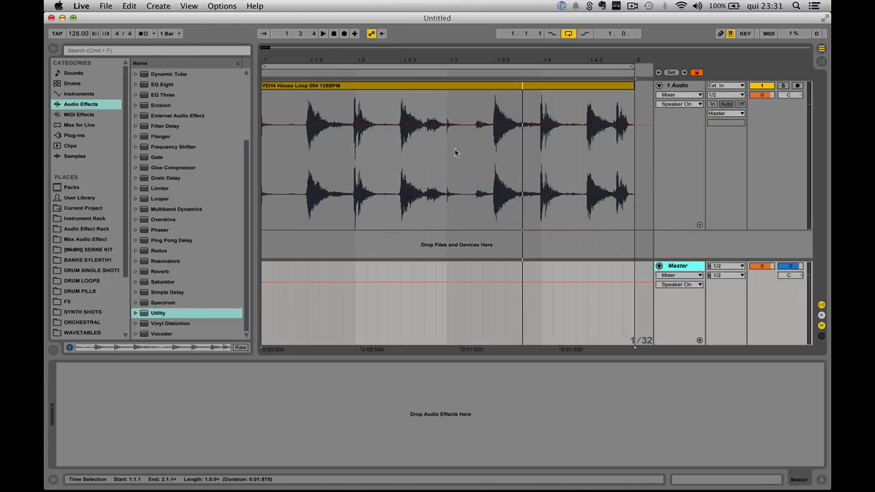
left_click(358, 88)
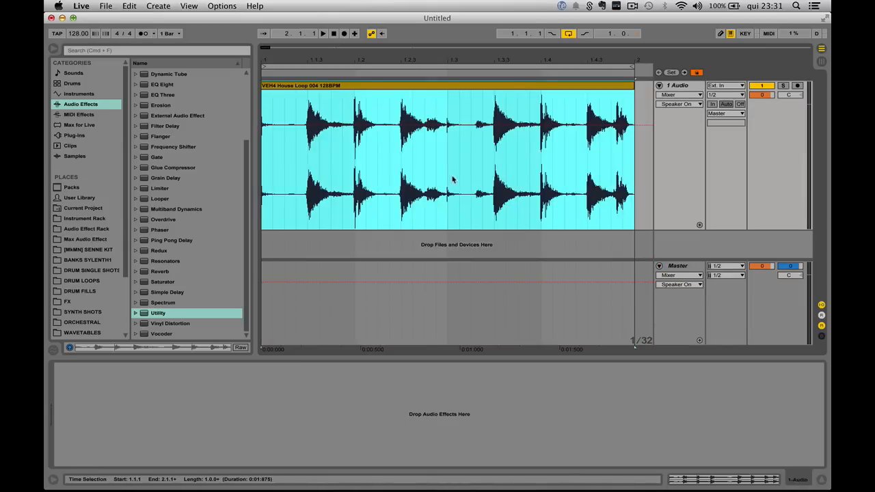
double_click(465, 86)
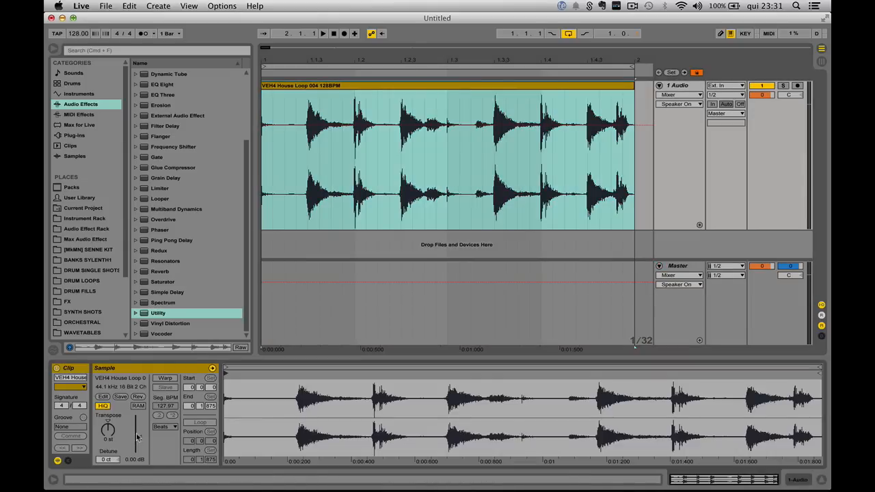
left_click_drag(137, 438, 137, 405)
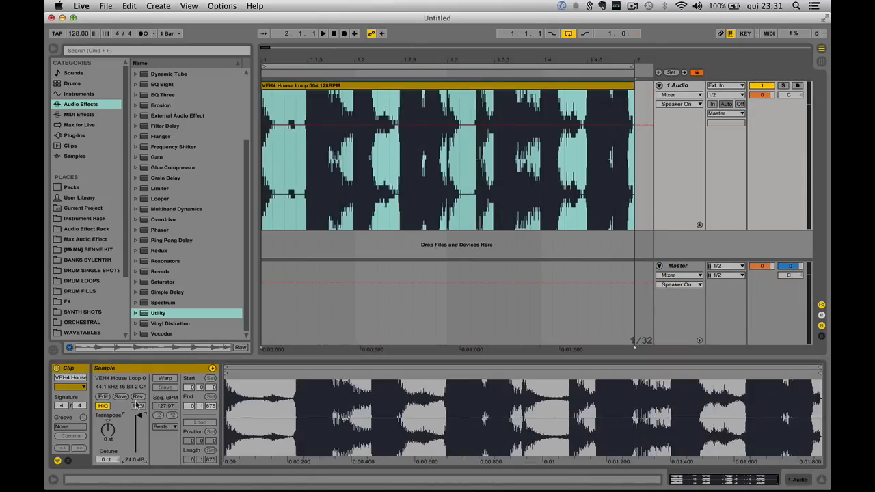
Step: Play the boosted loop to hear the clipping
left_click(489, 109)
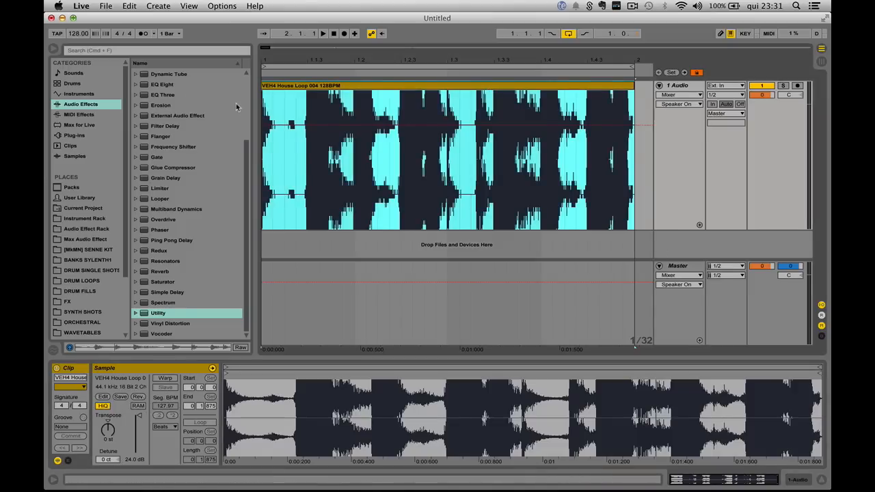
key("space")
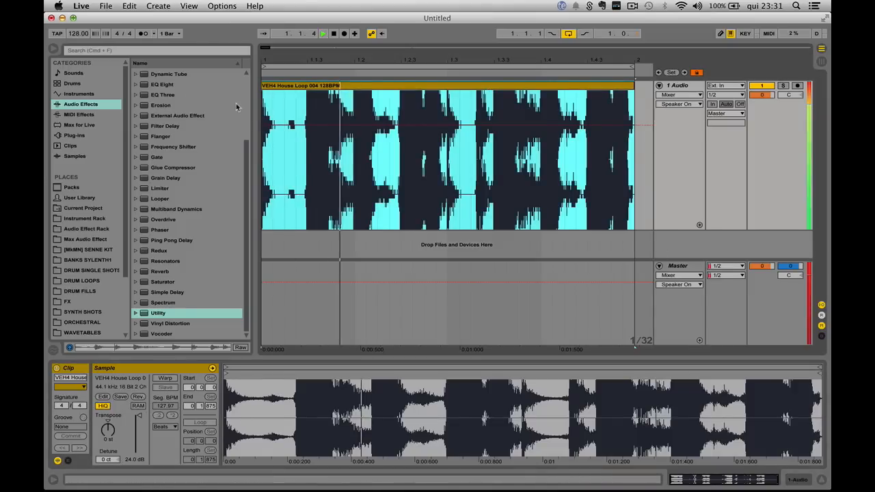
left_click(679, 267)
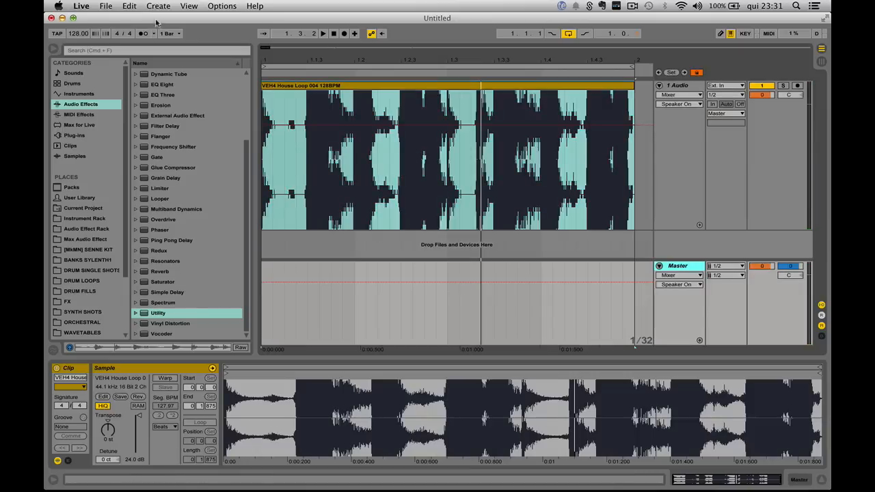
Step: Export the Master as a 16-bit WAV file named beatport
left_click(106, 6)
left_click(132, 149)
left_click(483, 212)
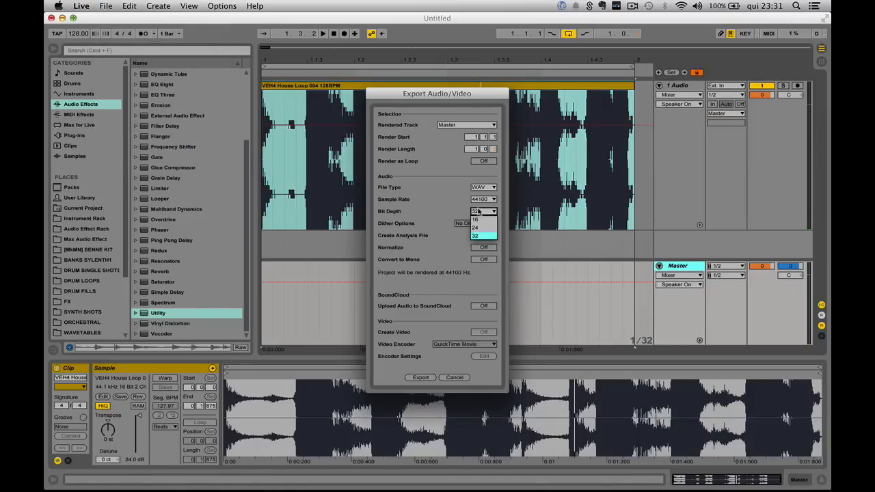
left_click(474, 220)
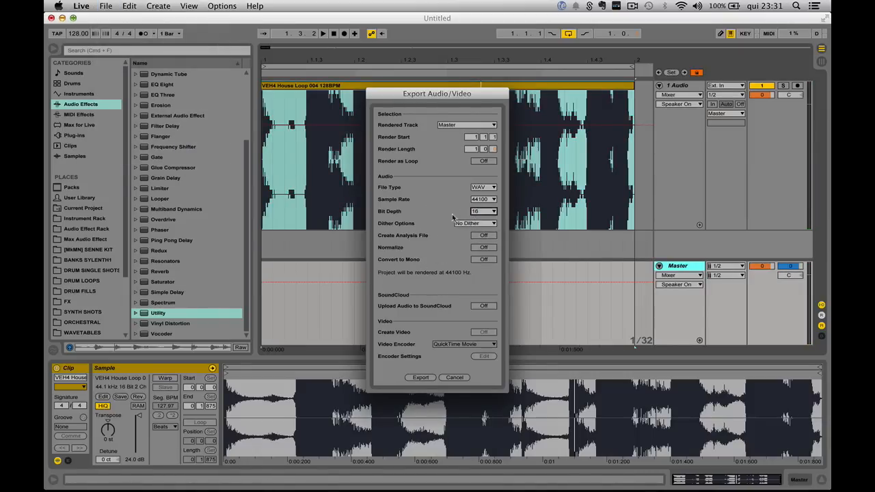
left_click(419, 378)
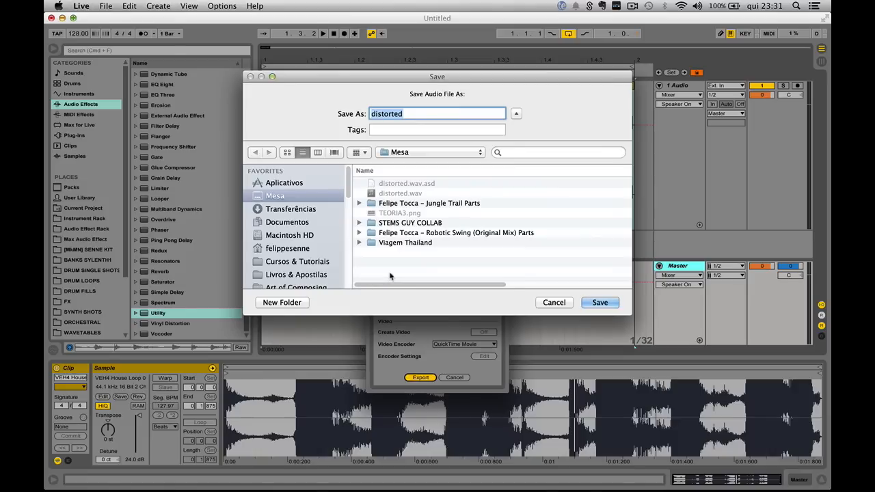
type("beatport")
left_click(601, 302)
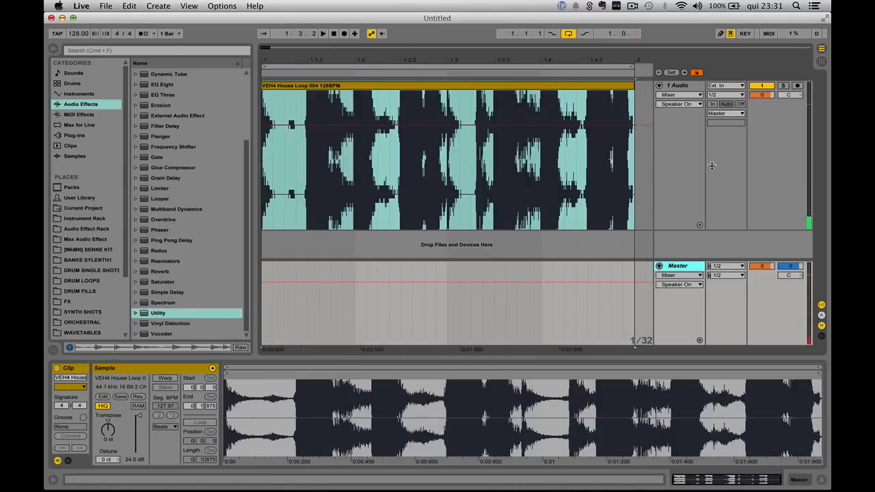
Step: Import beatport.wav from the desktop into a new audio track and align it with the loop start
left_click_drag(673, 228, 654, 114)
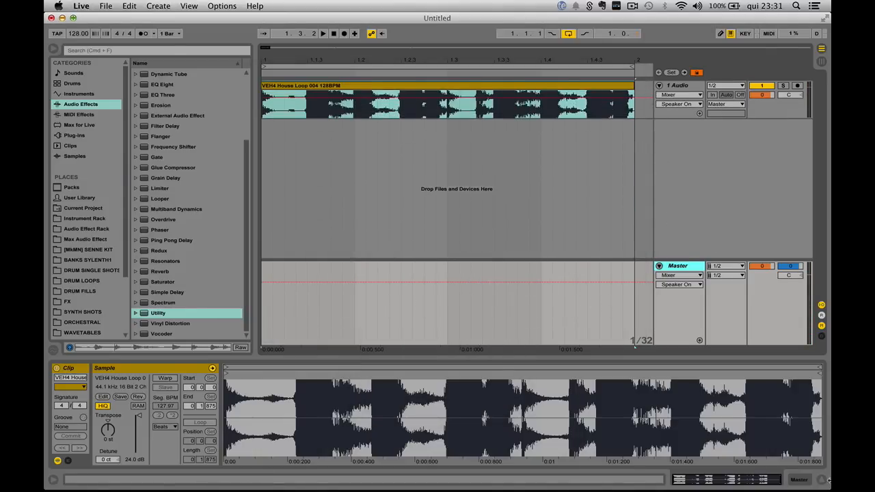
left_click_drag(825, 482, 695, 446)
left_click_drag(800, 164, 434, 166)
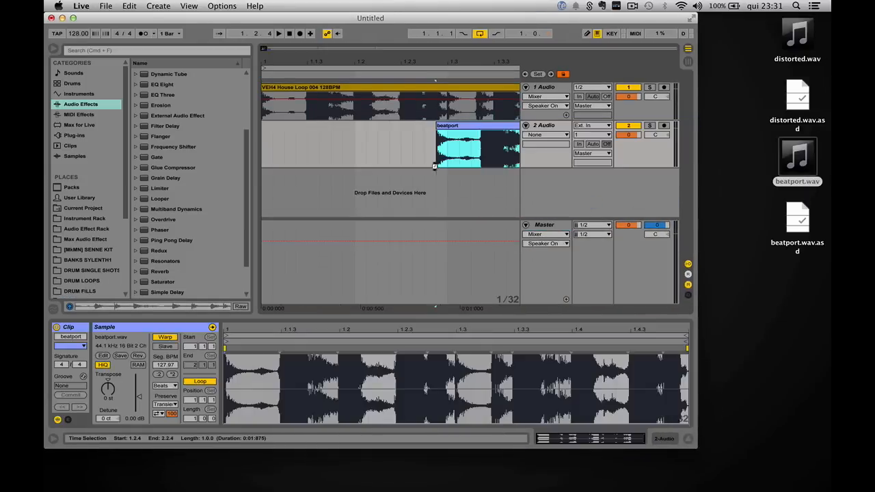
left_click(73, 19)
left_click_drag(446, 127, 289, 137)
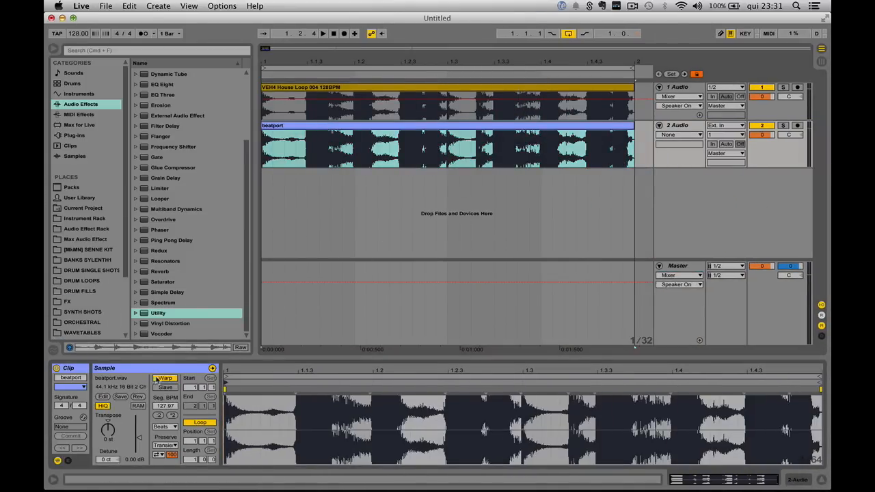
Step: Turn off warping on the beatport clip and mute the original loop track
left_click(164, 378)
left_click(752, 87)
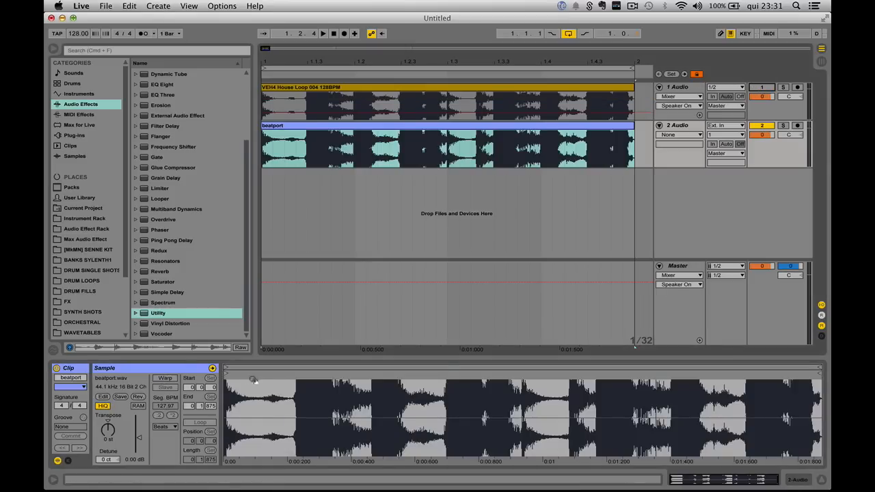
Step: Enlarge the beatport clip's waveform view to examine its clipping, then restore the layout
left_click_drag(240, 359, 263, 114)
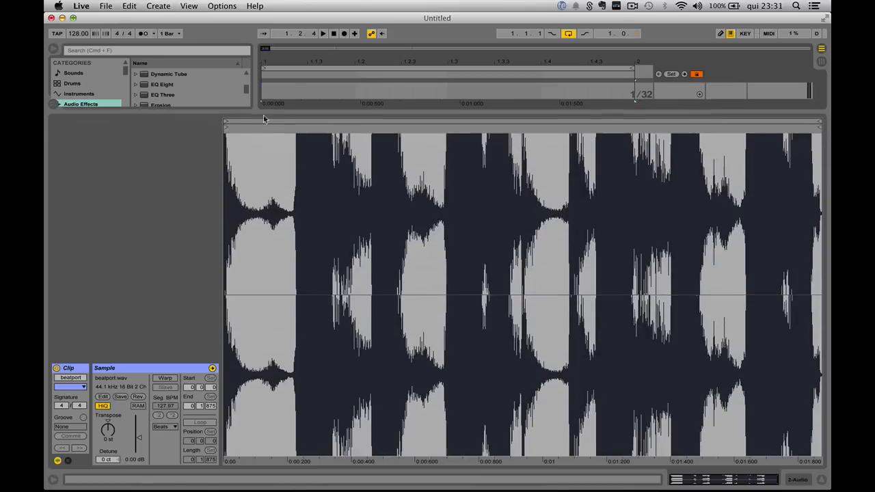
mouse_move(307, 165)
left_mouse_down()
mouse_move(307, 328)
mouse_move(309, 148)
left_mouse_up()
left_click_drag(397, 115, 415, 399)
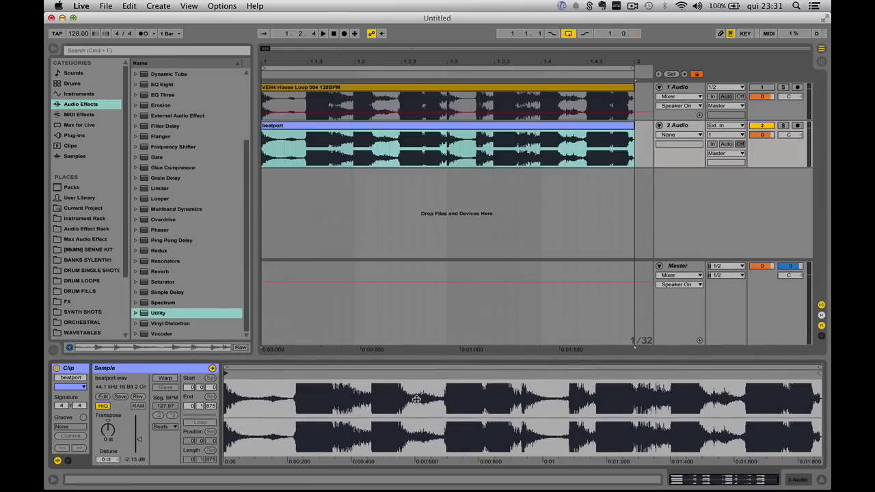
Step: Delete the beatport track and enlarge the loop track's height
left_click(695, 152)
key("Delete")
left_click_drag(678, 118, 691, 219)
left_click(685, 270)
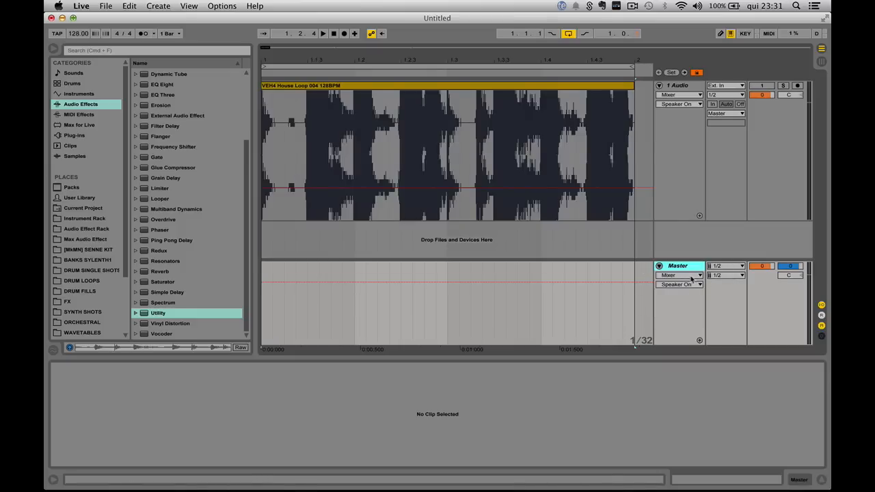
Step: Set the loop clip's gain to 0 dB and unmute the loop track
left_click(497, 87)
left_click(136, 461)
type("0")
key("Return")
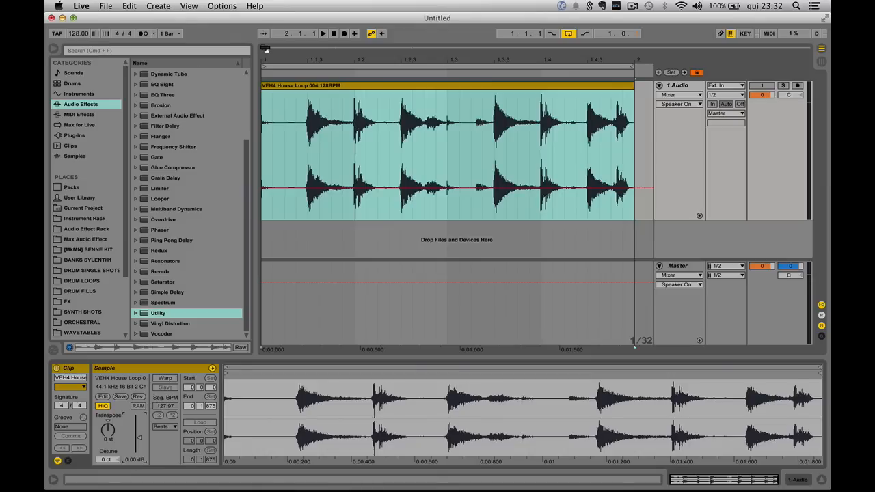
mouse_move(266, 49)
left_mouse_down()
mouse_move(267, 26)
mouse_move(266, 50)
left_mouse_up()
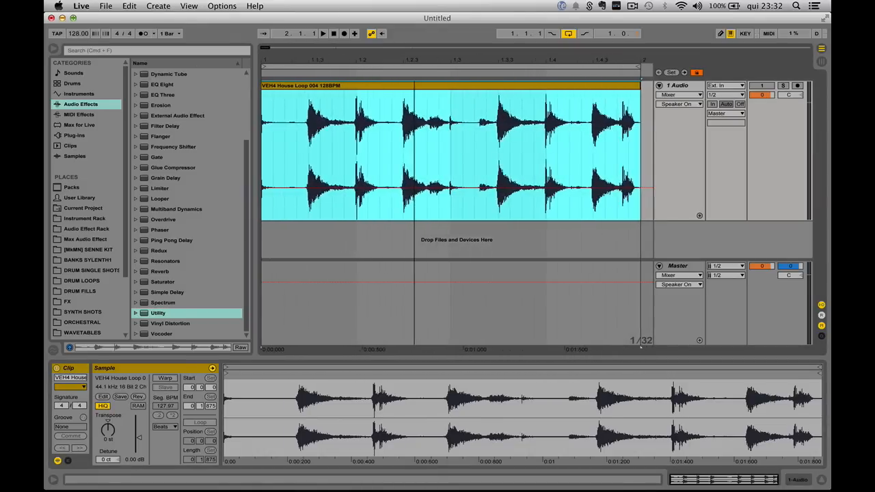
left_click(761, 86)
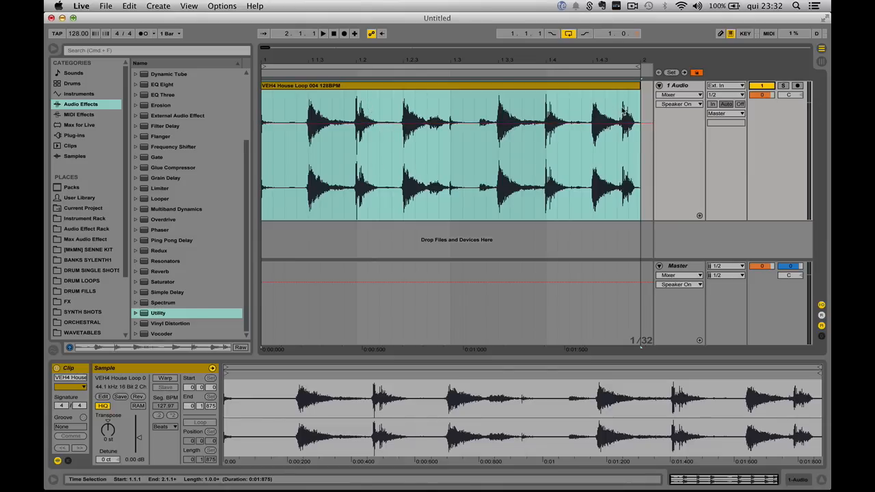
Step: Add an EQ Eight to the loop track and start playback
double_click(679, 86)
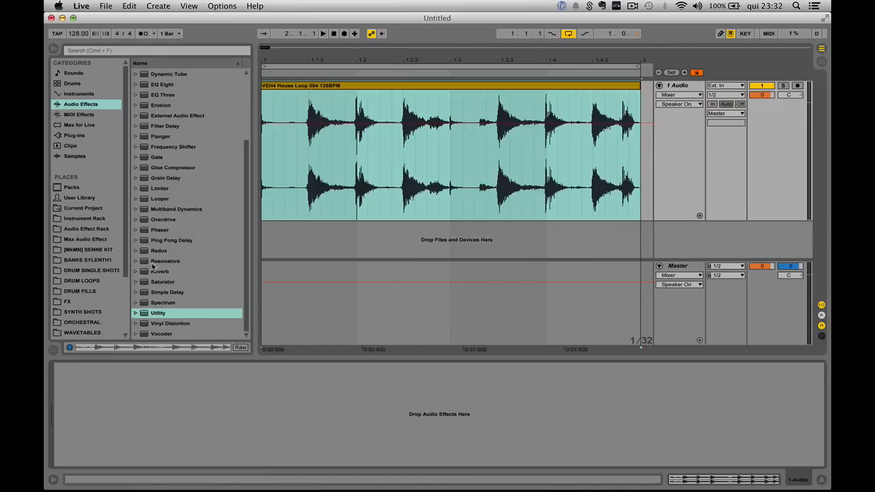
left_click(162, 95)
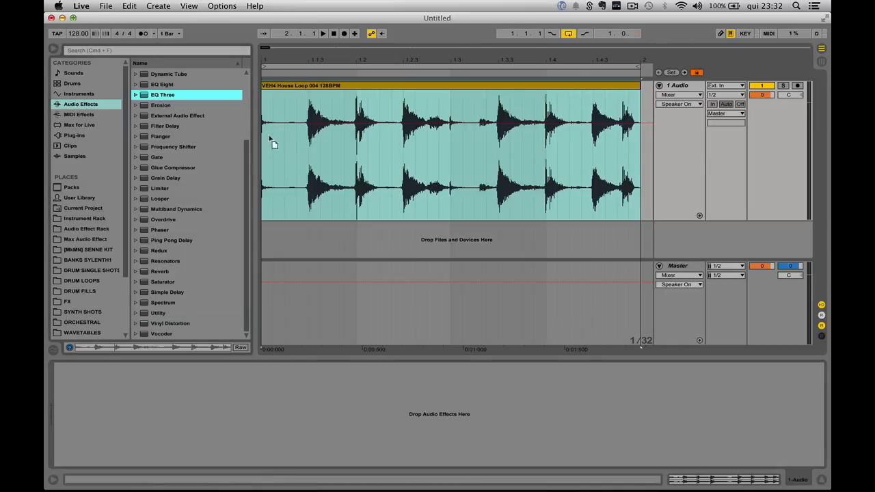
left_click_drag(162, 84, 306, 131)
key("space")
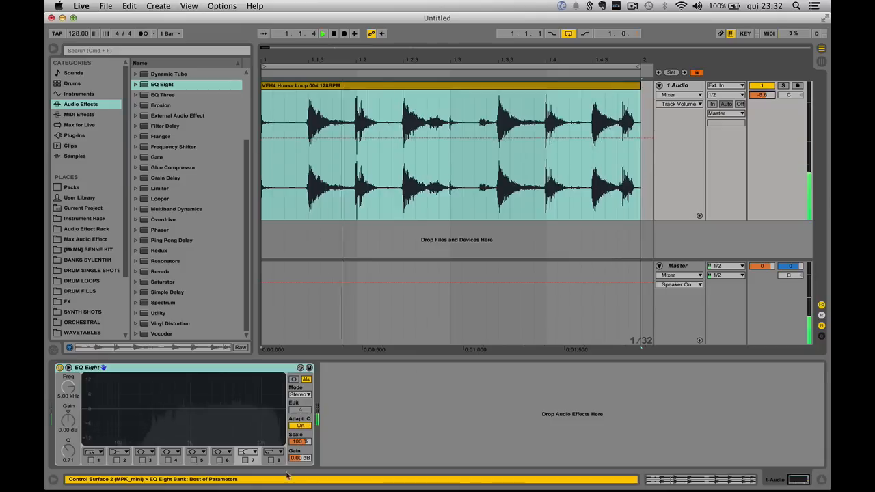
Step: Enable band 7 and boost it to about 6.6 dB around 1.83 kHz with a Q of 0.12, then stop playback
left_click(245, 460)
left_click_drag(247, 409, 215, 394)
left_click_drag(67, 453, 66, 462)
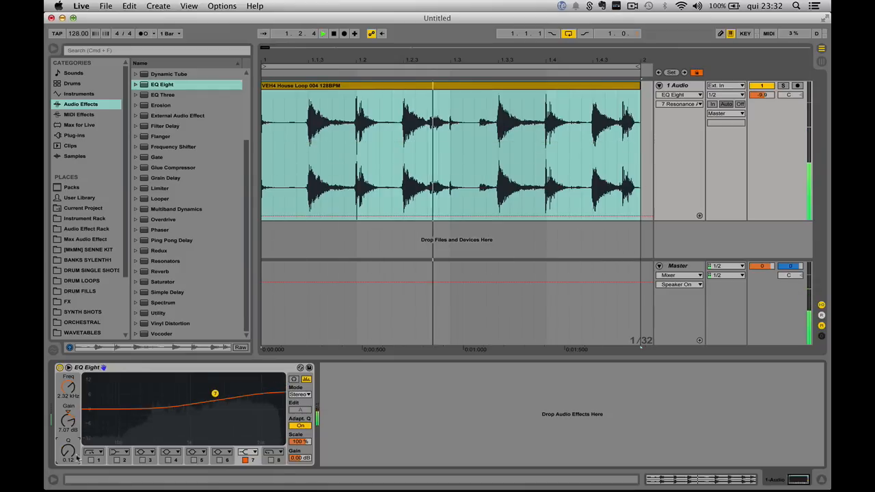
left_click_drag(215, 395, 207, 394)
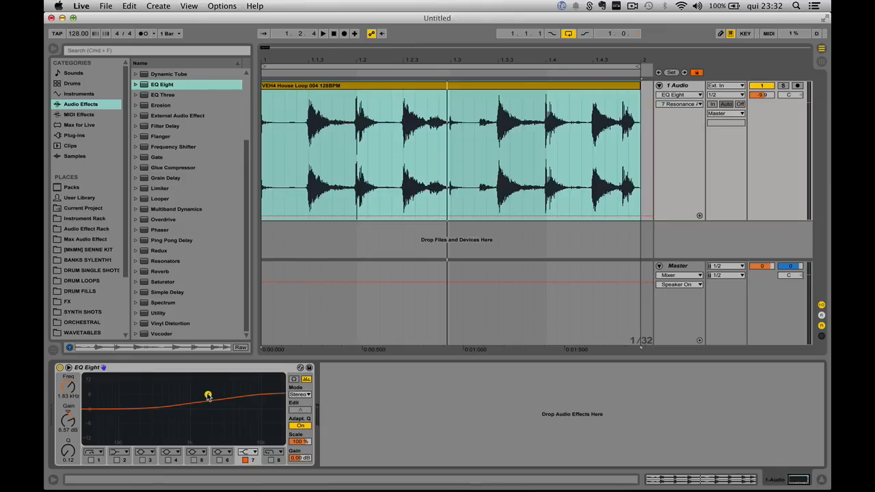
key("space")
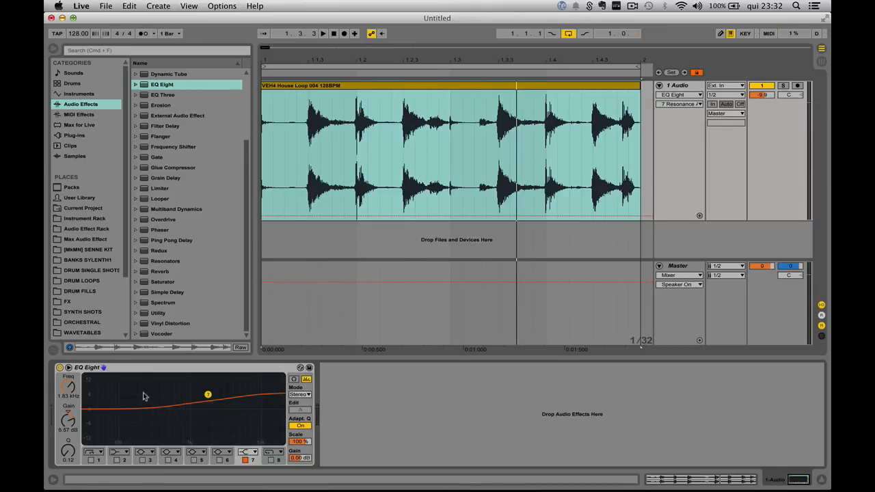
Step: Remove the EQ Eight from the loop track and return to the clip view
left_click(143, 370)
key("Delete")
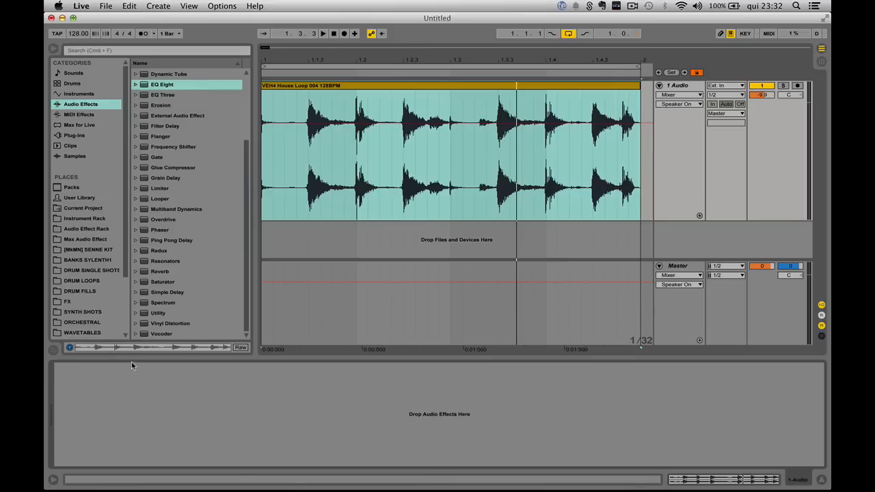
key("shift+Tab")
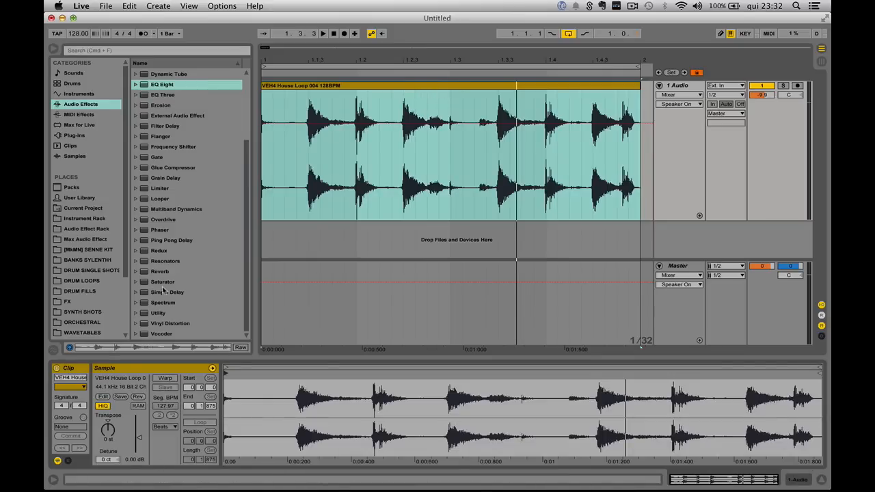
Step: Add a Saturator to the loop track and place a Utility before it
left_click_drag(162, 285, 468, 185)
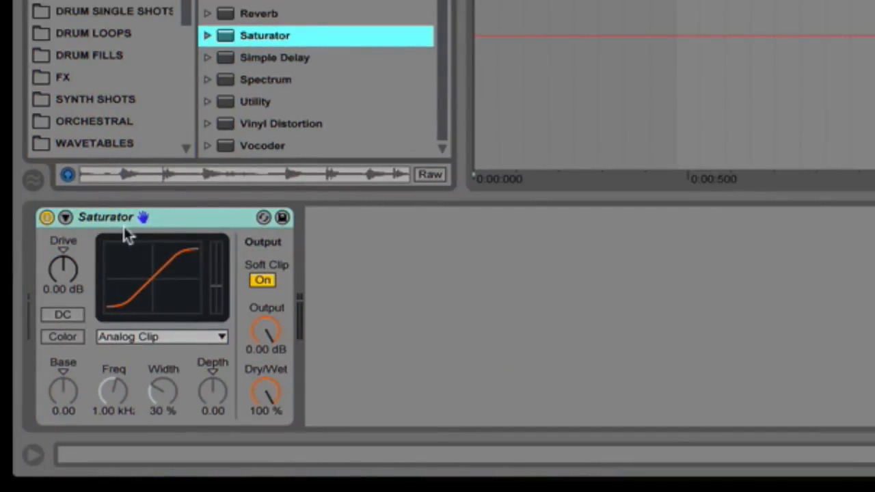
left_click(160, 220)
left_click_drag(261, 104, 30, 293)
Step: Raise the Utility gain to 35 dB and play the loop briefly
left_click_drag(93, 287, 93, 229)
key("space")
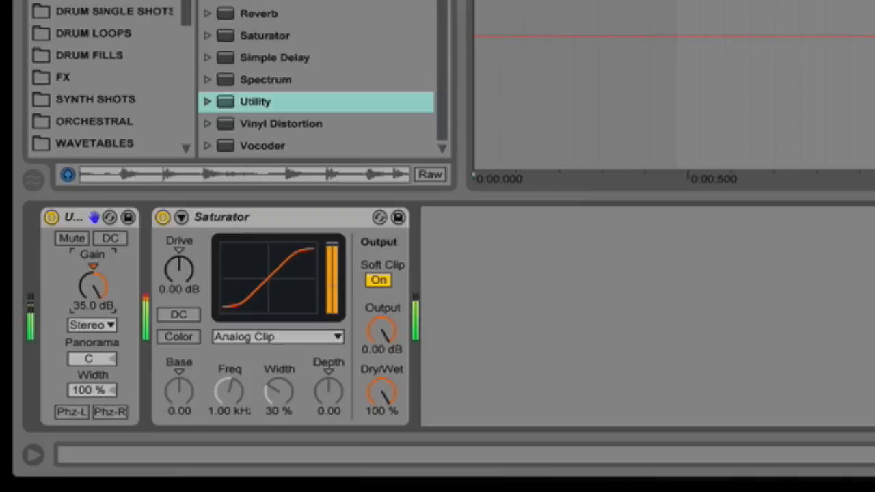
key("space")
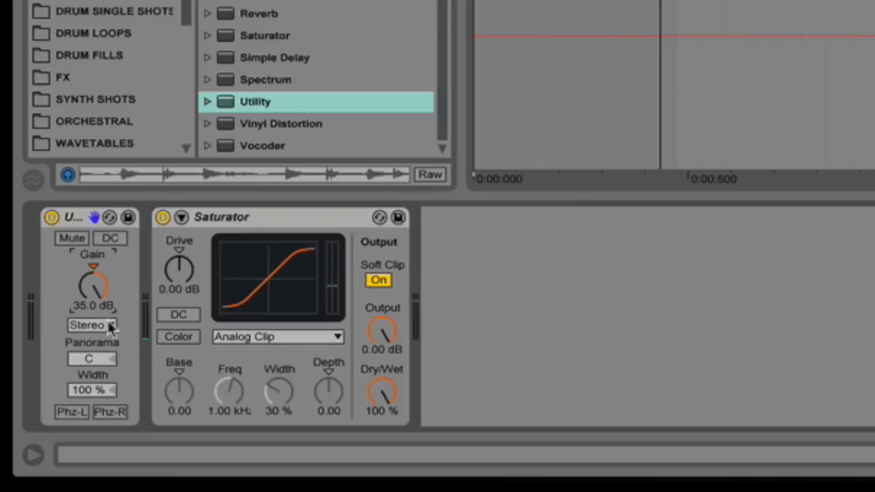
left_click(231, 231)
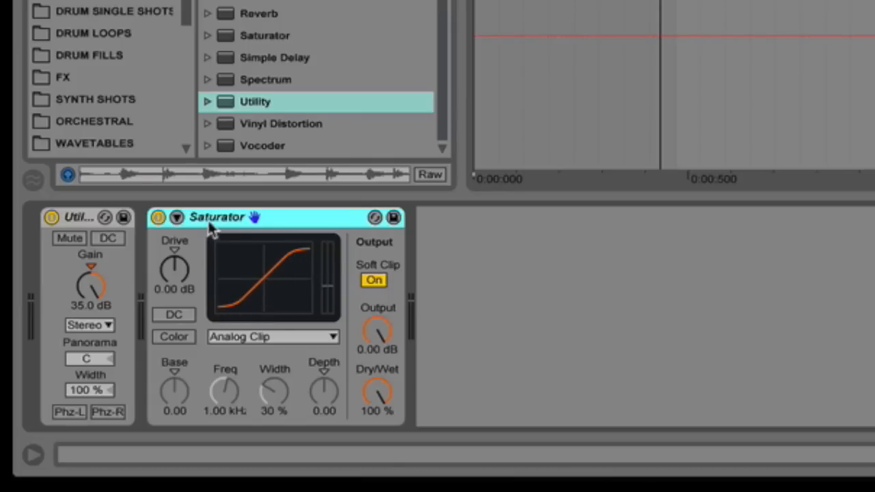
Step: Set the Utility gain back to 0 dB and adjust the Saturator drive
left_click(99, 220)
left_click(292, 220)
mouse_move(91, 285)
left_mouse_down()
mouse_move(91, 271)
mouse_move(94, 299)
mouse_move(94, 277)
left_mouse_up()
mouse_move(174, 269)
left_mouse_down()
mouse_move(176, 301)
mouse_move(176, 269)
left_mouse_up()
left_click(80, 218)
left_click_drag(91, 292, 95, 268)
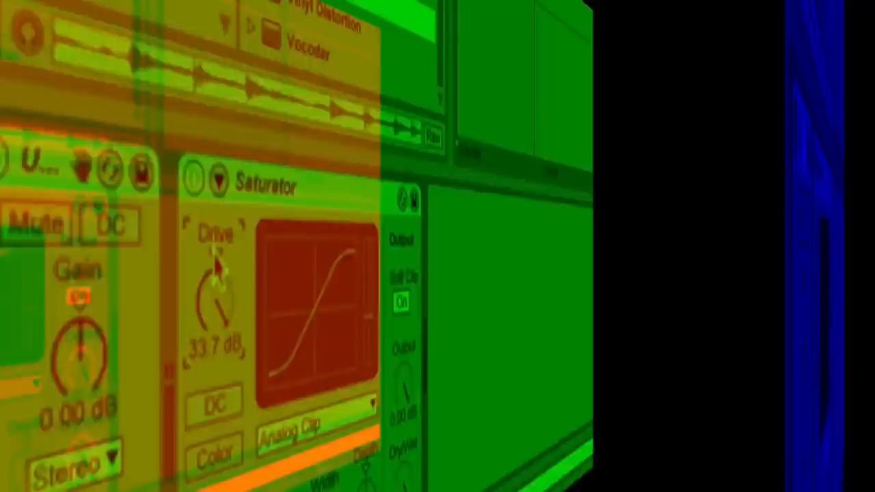
Step: Search the browser for sausage and load the SausageFattener plug-in onto the loop track
key("super+f")
type("sausa")
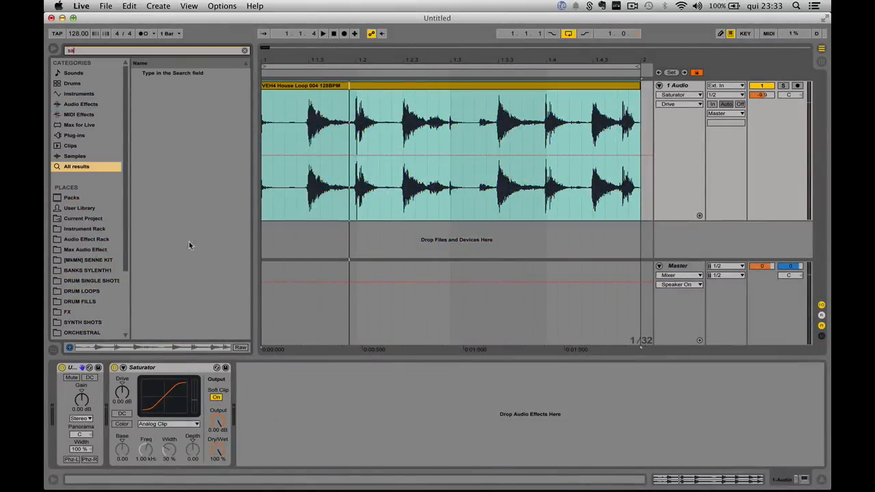
key("Down")
key("Down")
key("Return")
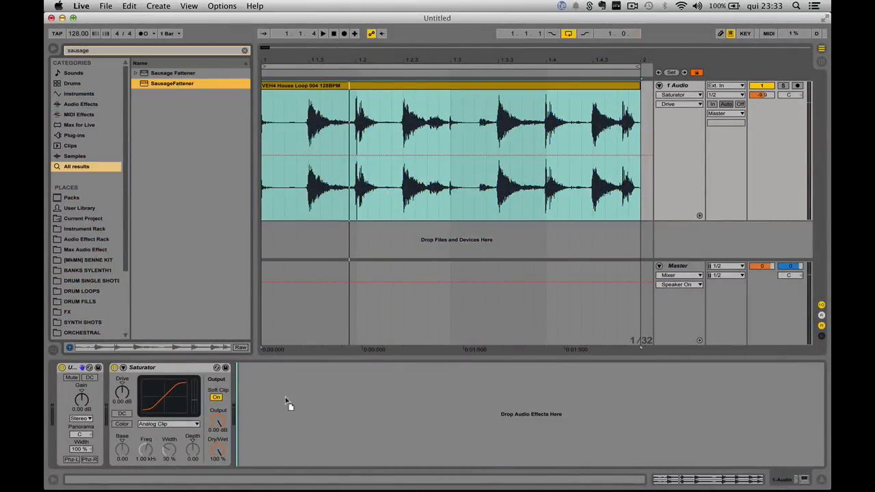
Step: Delete the Saturator from the device chain
left_click(157, 368)
key("Delete")
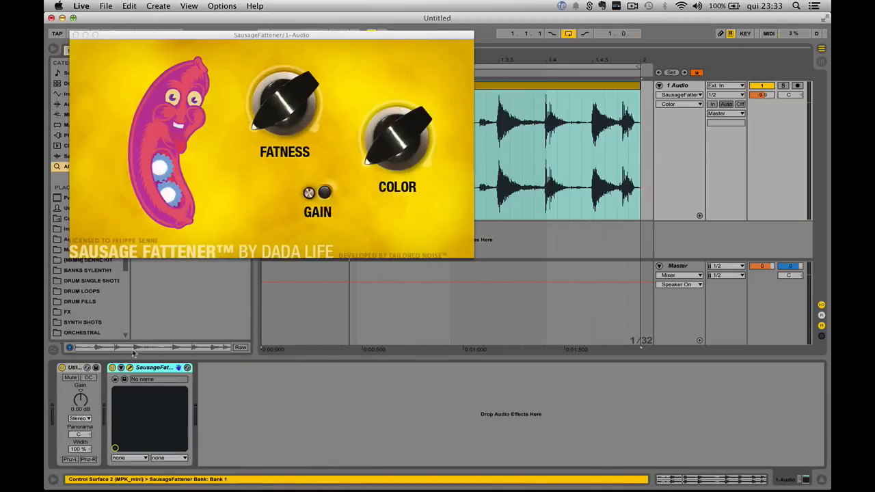
Step: Boost the Utility gain to 35 dB into SausageFattener, toggle playback, and reset the gain to 0 dB
left_click_drag(80, 401, 80, 383)
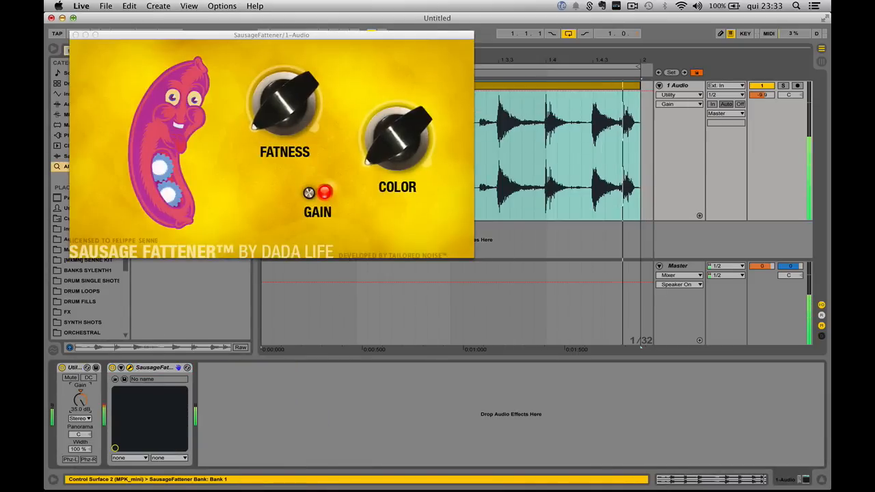
key("space")
left_click(80, 391)
Step: Deactivate the SausageFattener and Utility devices
left_click(140, 367)
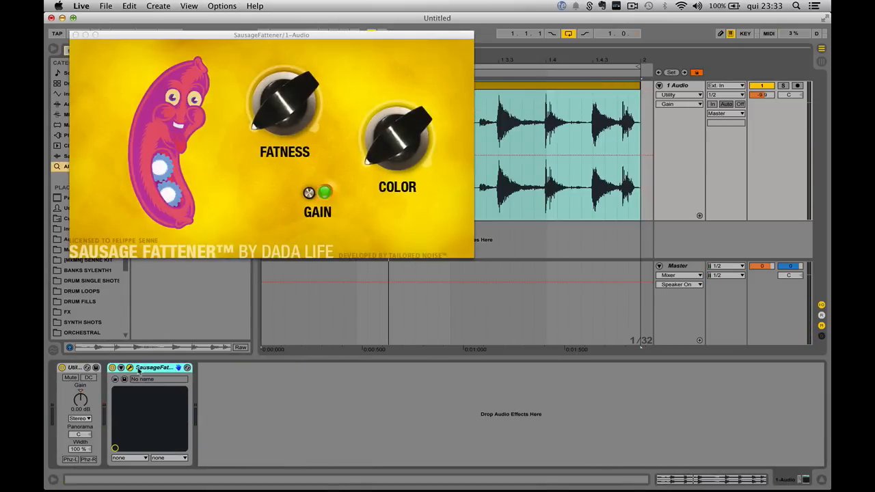
left_click(112, 367)
left_click(61, 368)
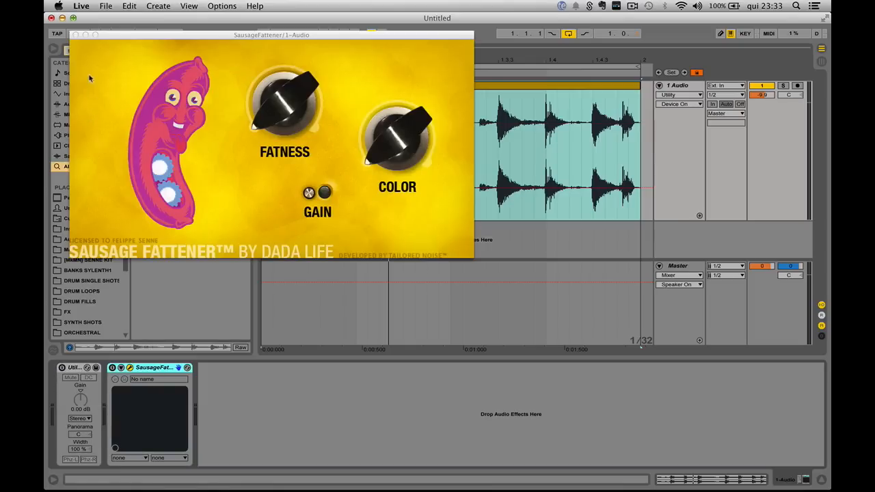
Step: Close the SausageFattener window and delete both devices from the loop track
left_click_drag(77, 35, 164, 91)
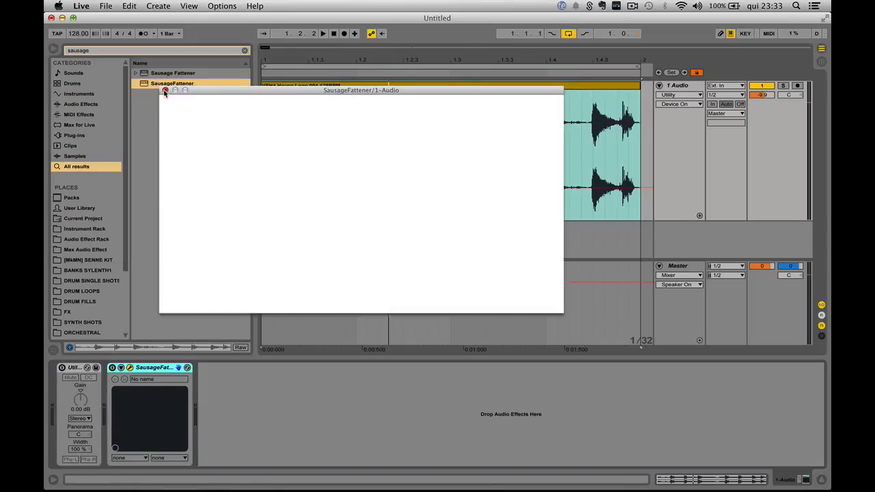
left_click(165, 91)
key("Delete")
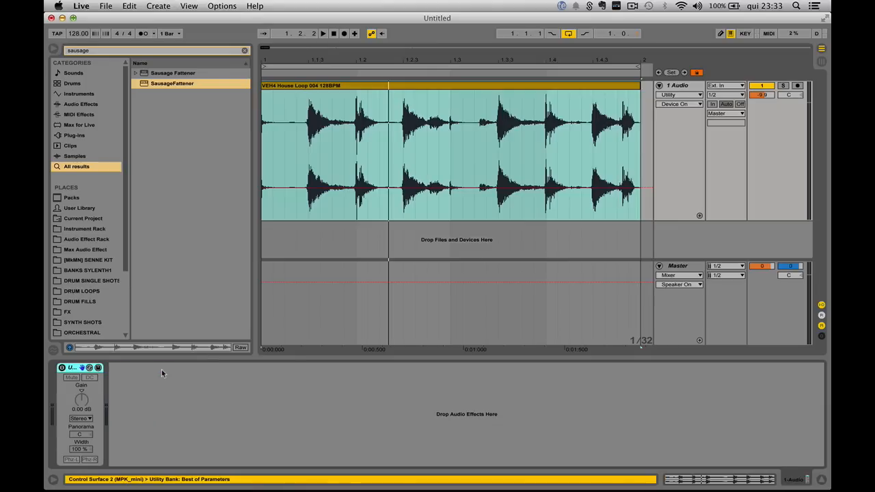
key("Delete")
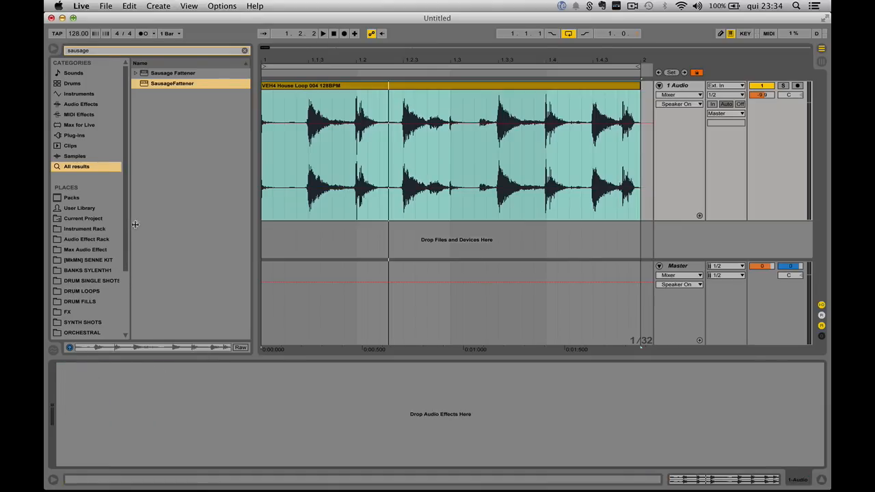
Step: Clear the browser search, add an EQ Eight from Audio Effects to the loop track, and start playback
left_click_drag(130, 225, 143, 224)
left_click(244, 50)
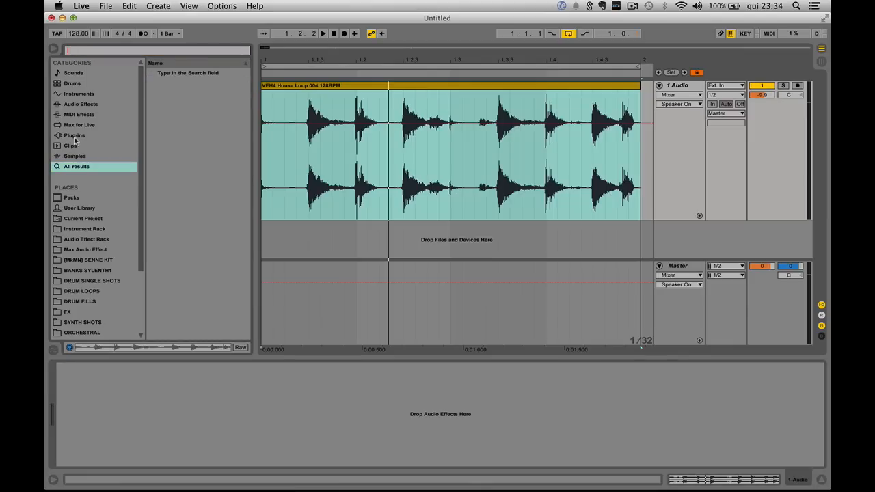
left_click(76, 106)
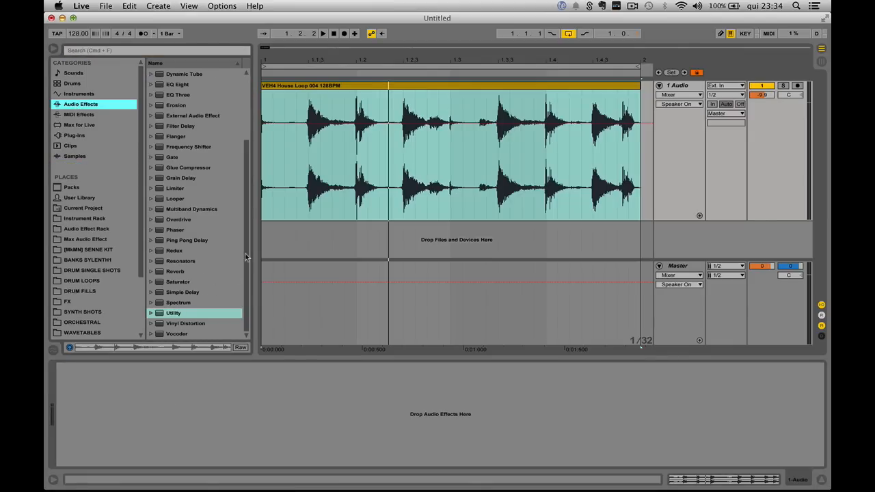
left_click_drag(247, 253, 238, 181)
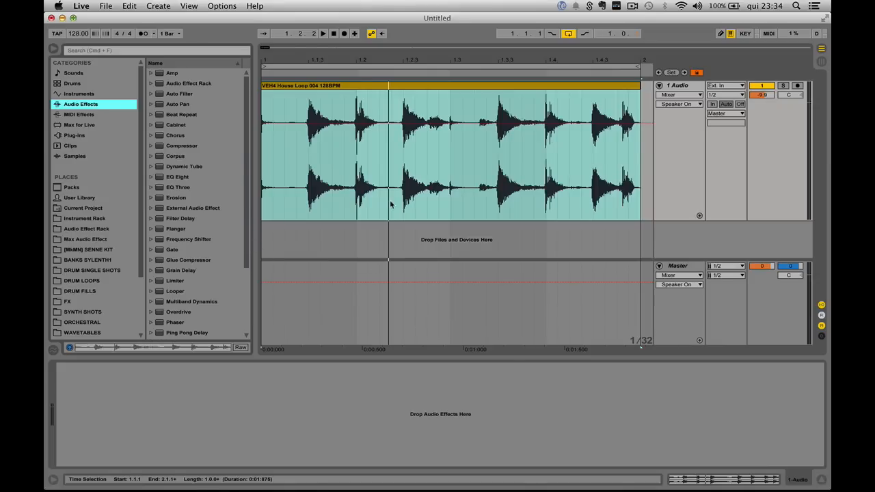
left_click(373, 164)
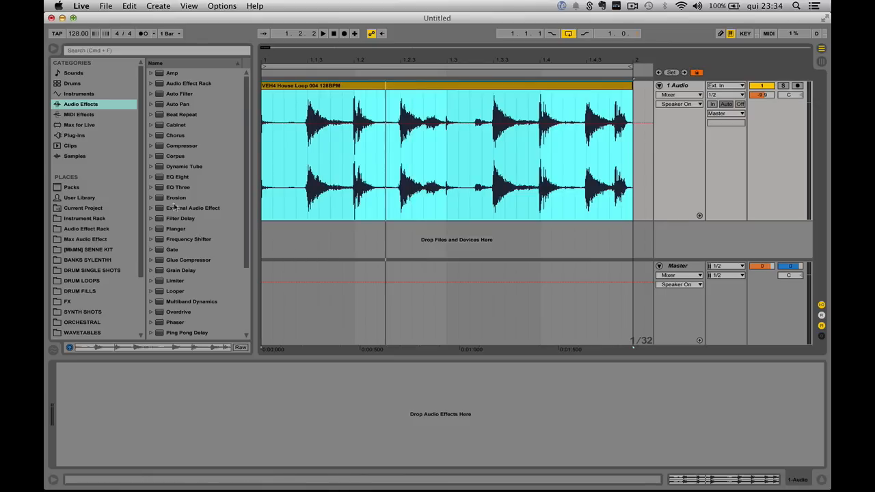
double_click(177, 178)
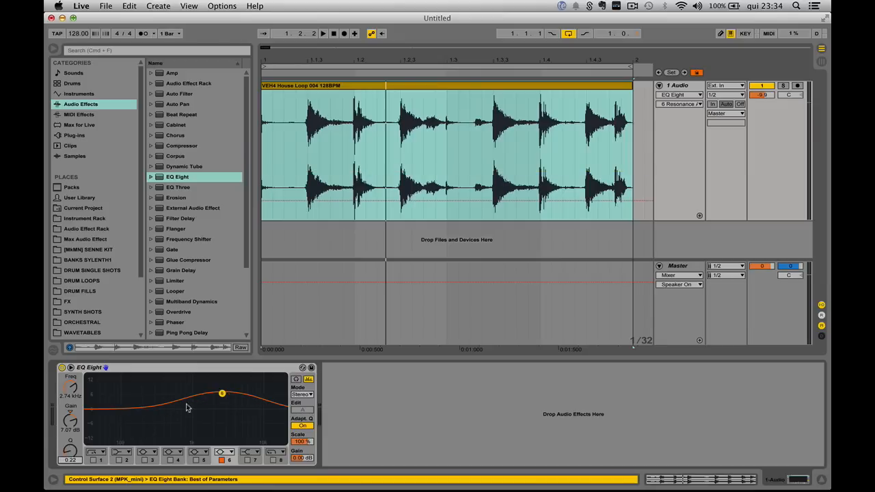
key("space")
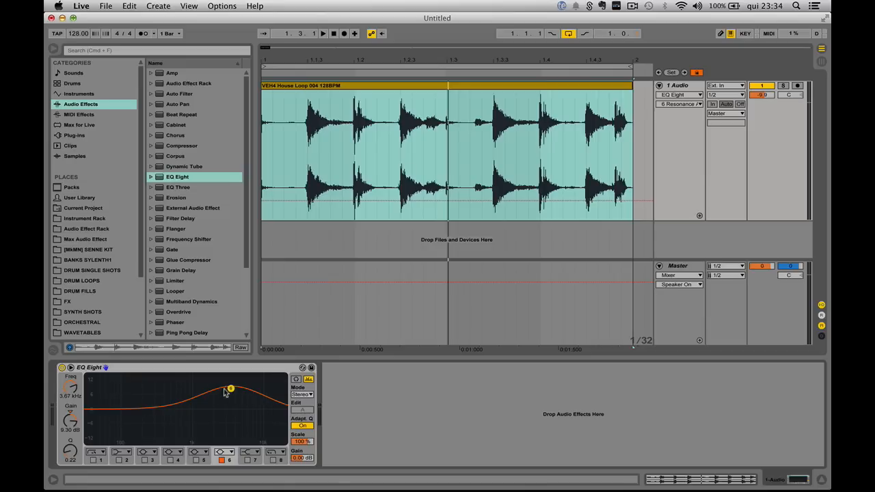
Step: Move band 6's bell boost to about 5.6 dB around 4.09 kHz
left_click_drag(230, 390, 232, 395)
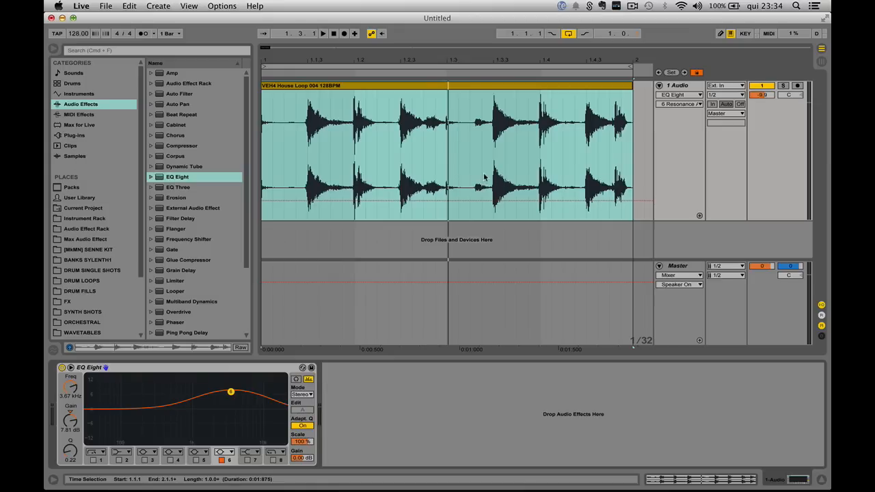
left_click(448, 150)
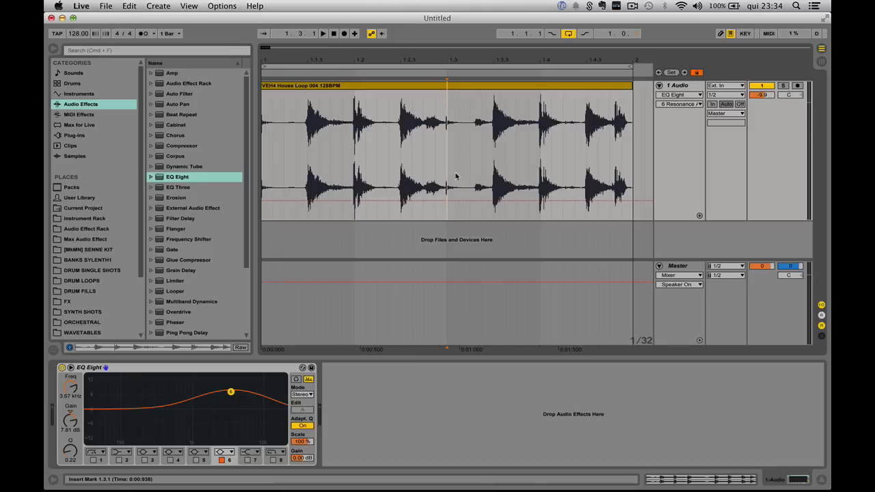
mouse_move(231, 392)
left_mouse_down()
mouse_move(238, 380)
mouse_move(233, 390)
left_mouse_up()
left_click_drag(233, 393, 234, 398)
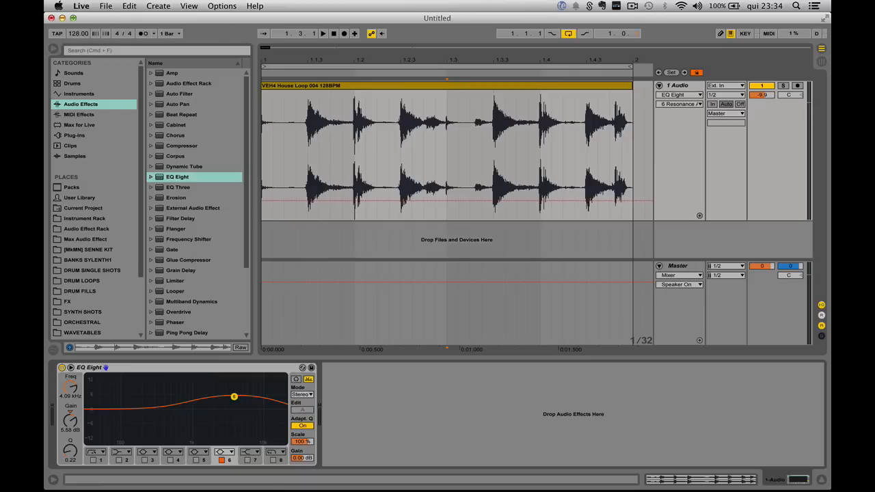
Step: Enable band 8 as a high cut near 18 kHz and set band 6 to about 8.3 dB at 3.81 kHz
left_click(272, 460)
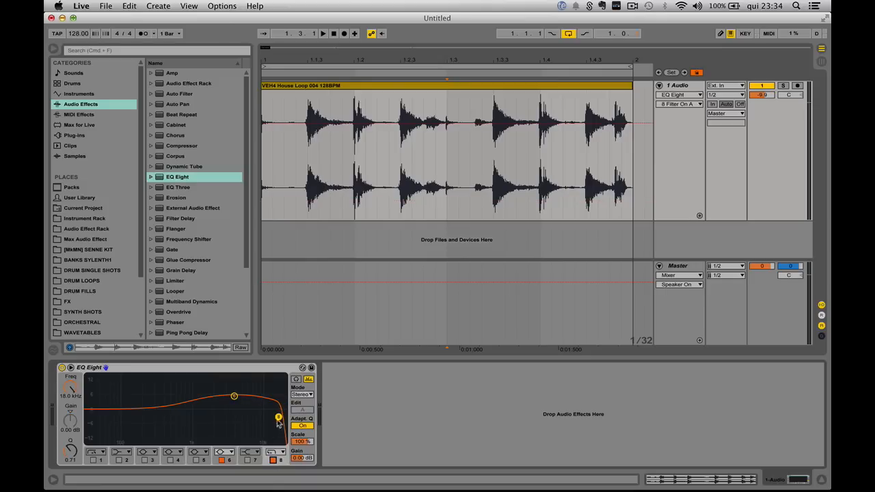
left_click(278, 452)
left_click_drag(278, 416, 276, 419)
left_click_drag(234, 396, 232, 390)
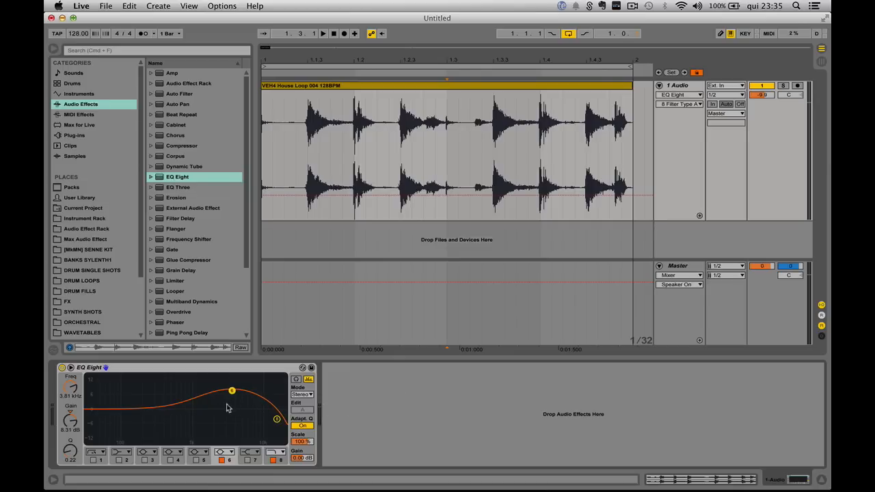